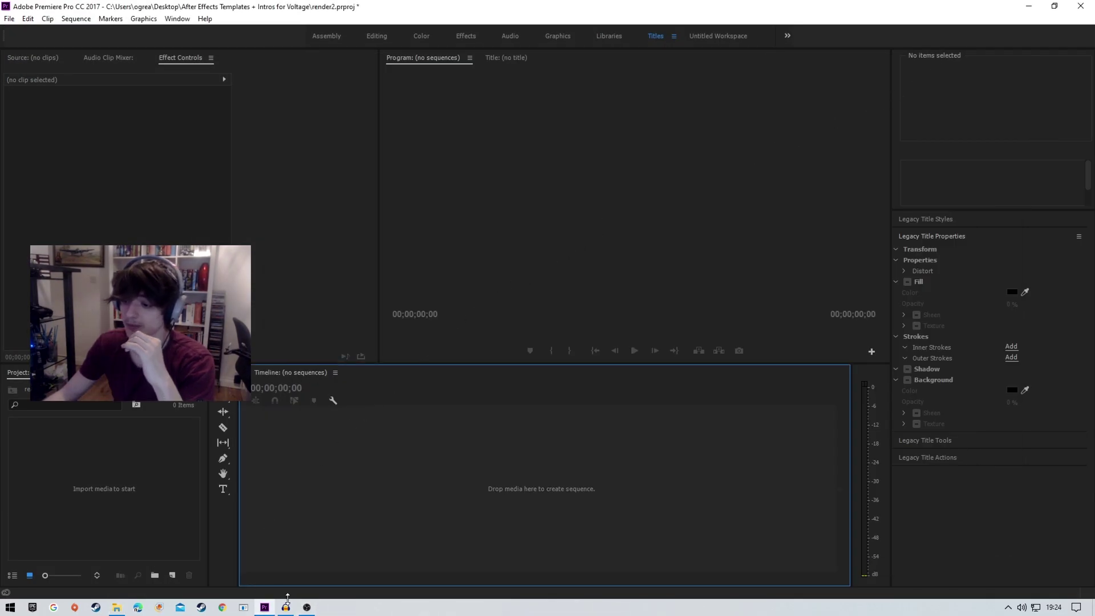
Step: Bring up the 240fps footage folder on drive E: in File Explorer, beside the empty Premiere project
{"action": "left_click", "coordinate": [313, 612]}
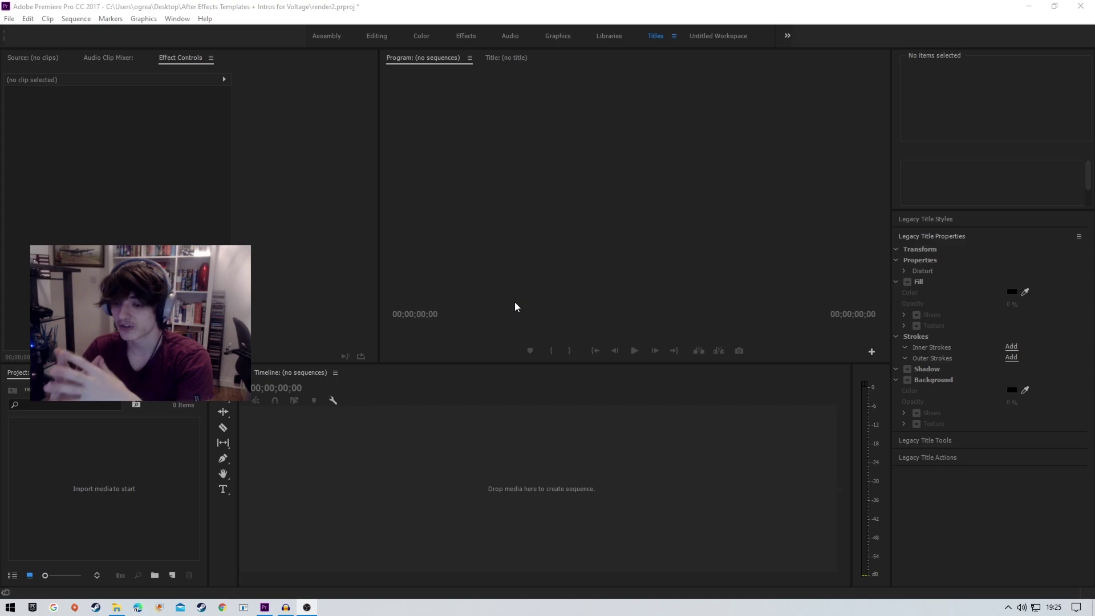
{"action": "left_click", "coordinate": [116, 607]}
Step: Confirm in 240fps.mp4's Properties details that its frame rate is 240.02 frames/second
{"action": "right_click", "coordinate": [410, 201]}
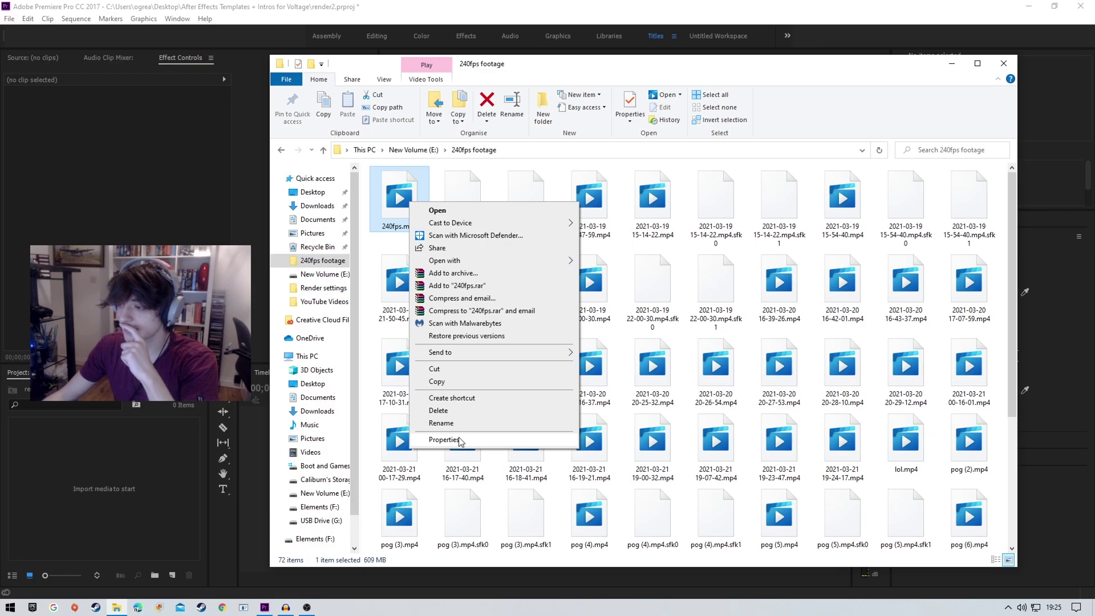
{"action": "left_click", "coordinate": [444, 440]}
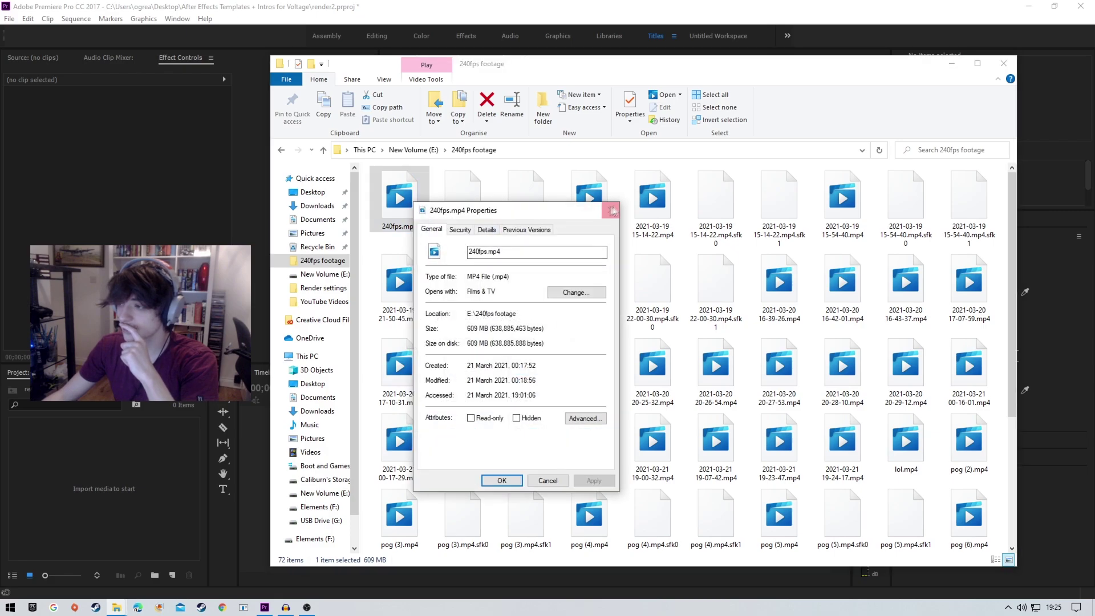
{"action": "left_click", "coordinate": [611, 211]}
{"action": "right_click", "coordinate": [414, 202]}
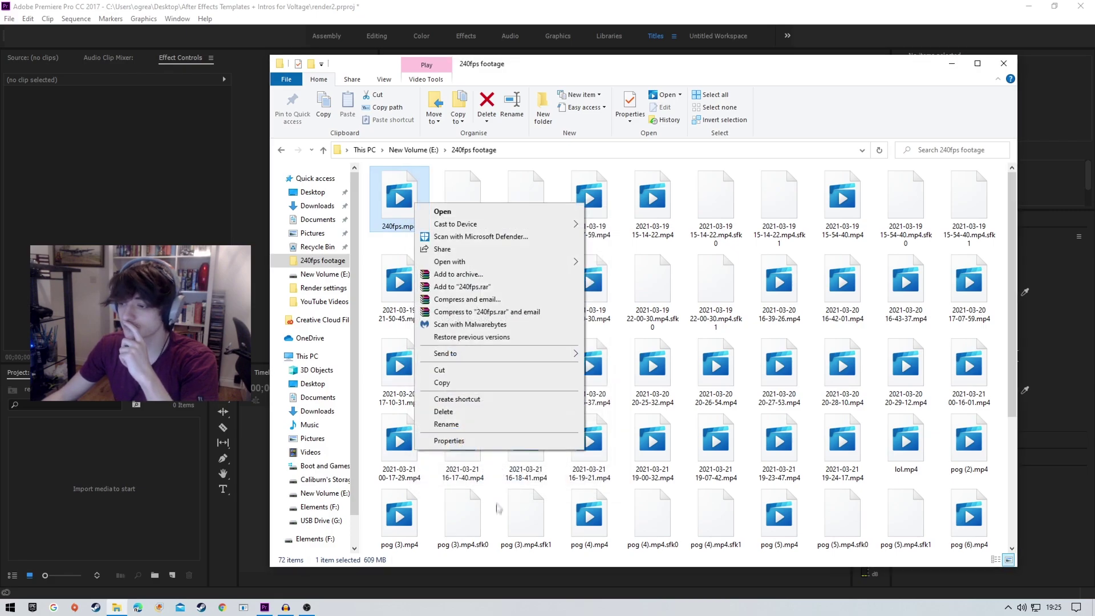
{"action": "left_click", "coordinate": [481, 441]}
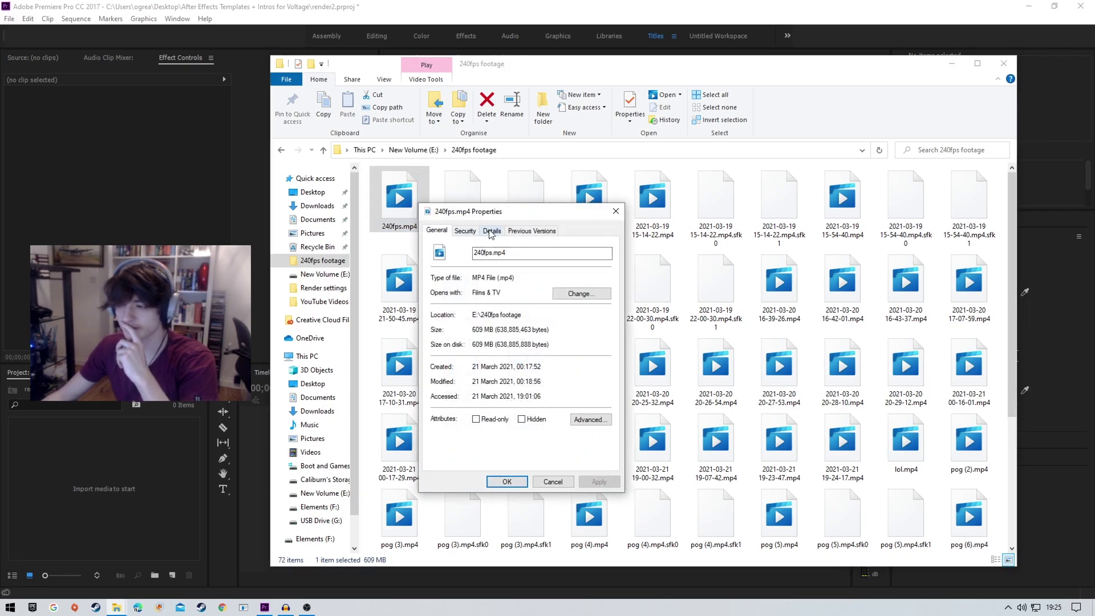
{"action": "left_click", "coordinate": [491, 231]}
{"action": "left_click", "coordinate": [528, 392]}
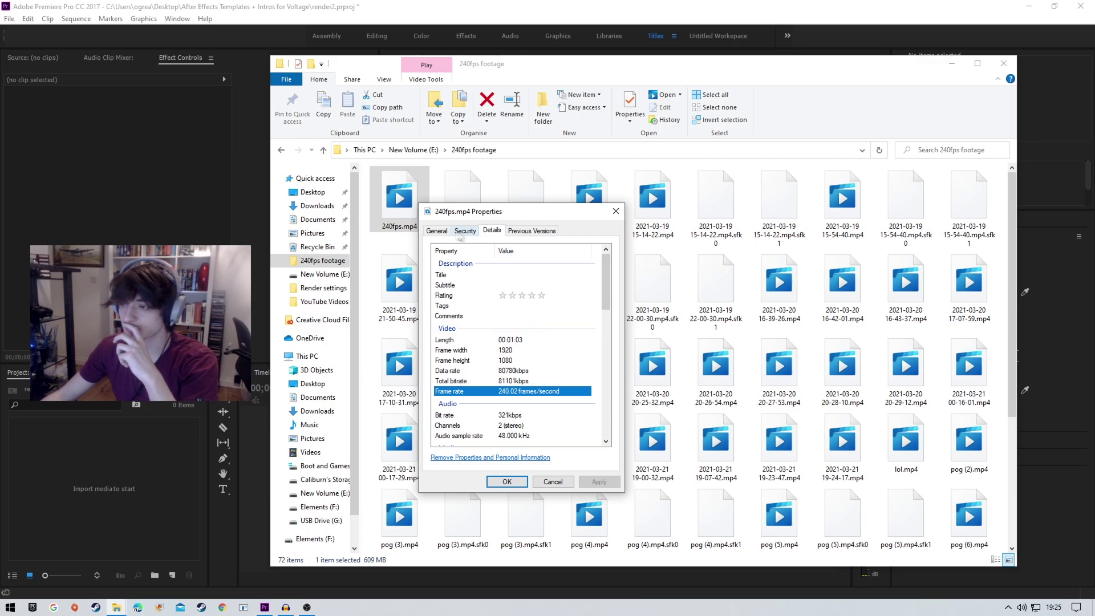
{"action": "left_click", "coordinate": [441, 231]}
{"action": "left_click", "coordinate": [616, 211]}
Step: Import 240fps.mp4 into Premiere's Project panel by dragging it from File Explorer
{"action": "left_click_drag", "start_coordinate": [627, 64], "coordinate": [825, 41]}
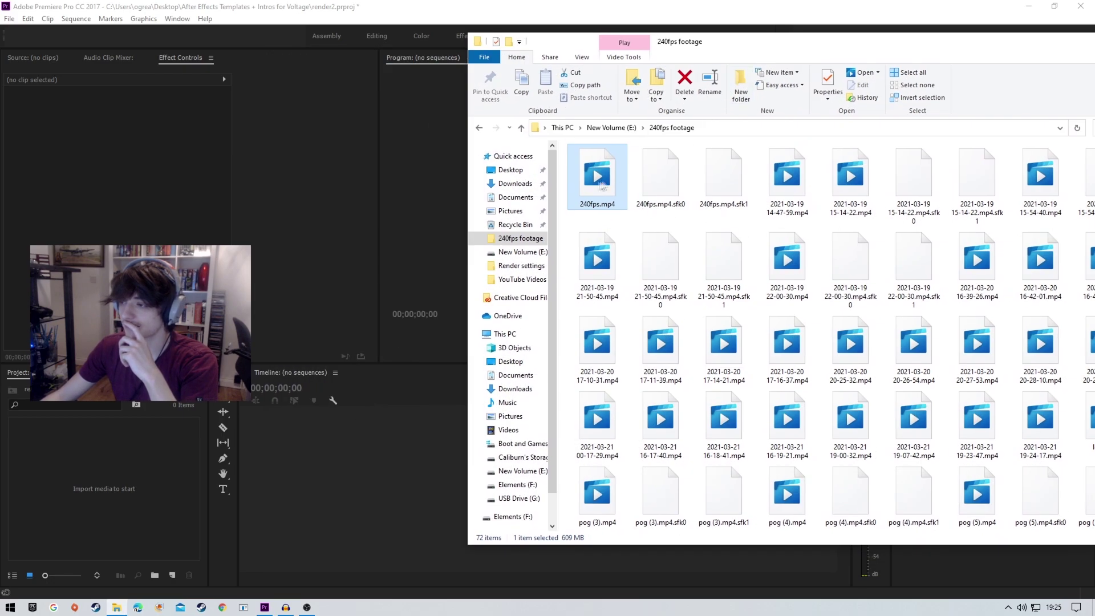
{"action": "left_click_drag", "start_coordinate": [599, 183], "coordinate": [114, 461]}
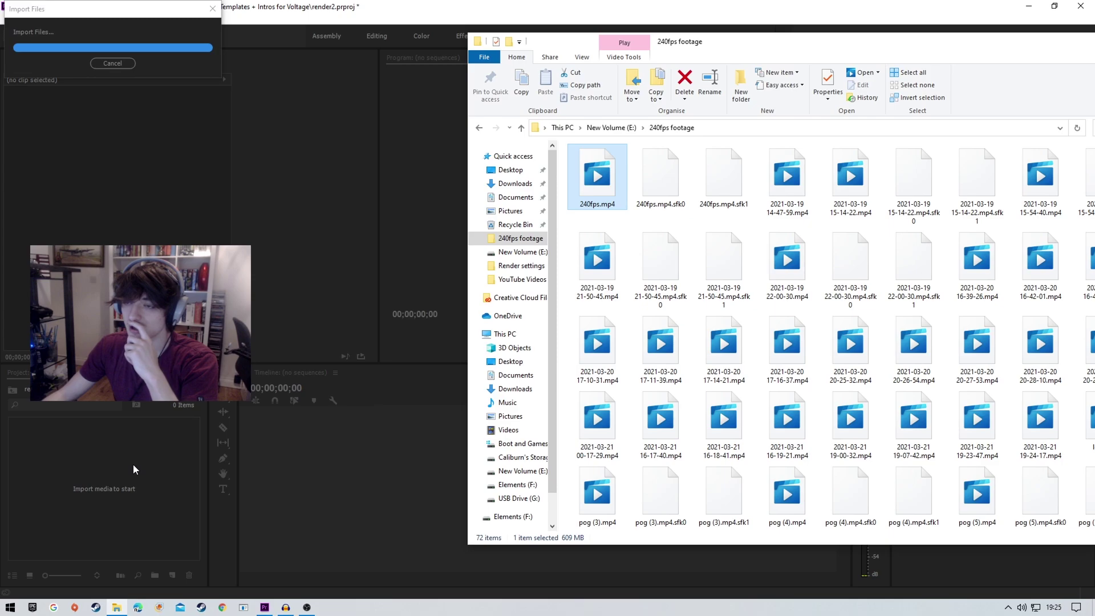
{"action": "left_click", "coordinate": [375, 476]}
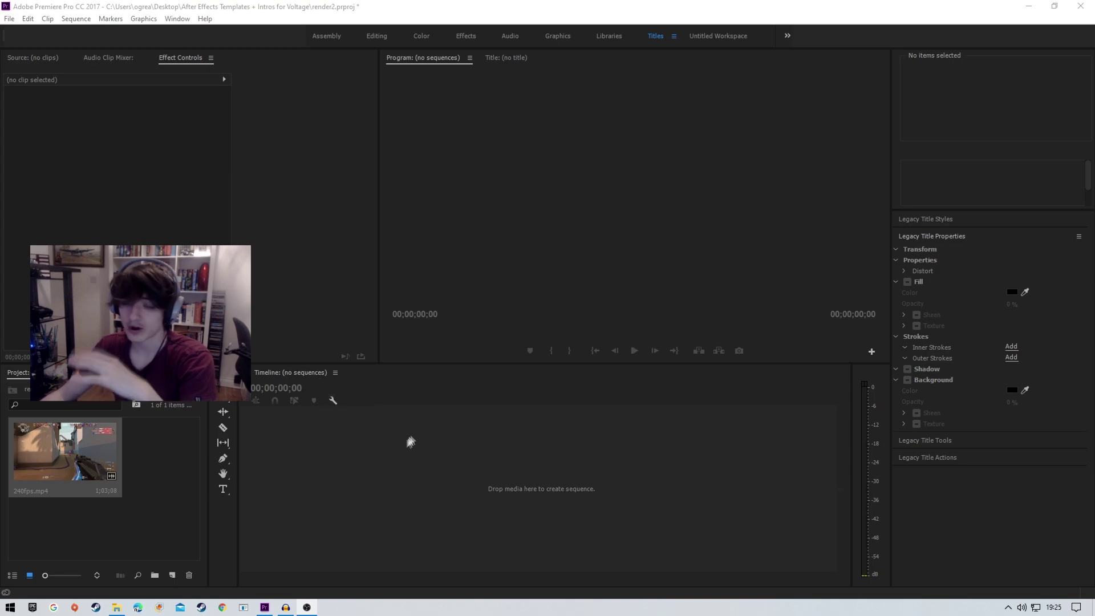
Step: Create a 240fps sequence from the clip and trim its start to 00;00;28;21
{"action": "left_click_drag", "start_coordinate": [52, 448], "coordinate": [379, 483]}
{"action": "left_click", "coordinate": [454, 391]}
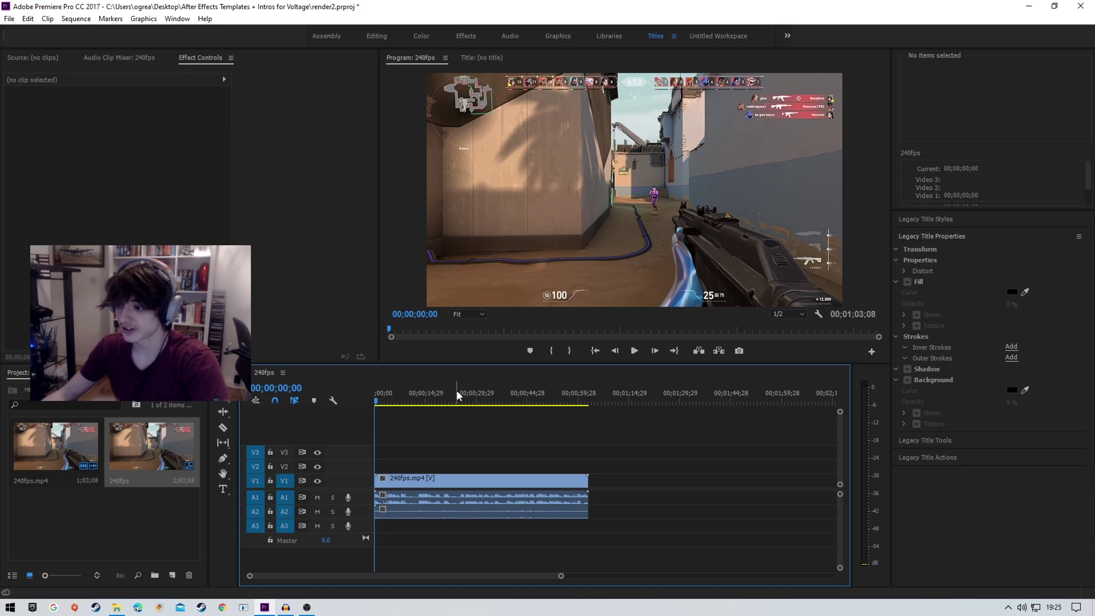
{"action": "left_click", "coordinate": [472, 395]}
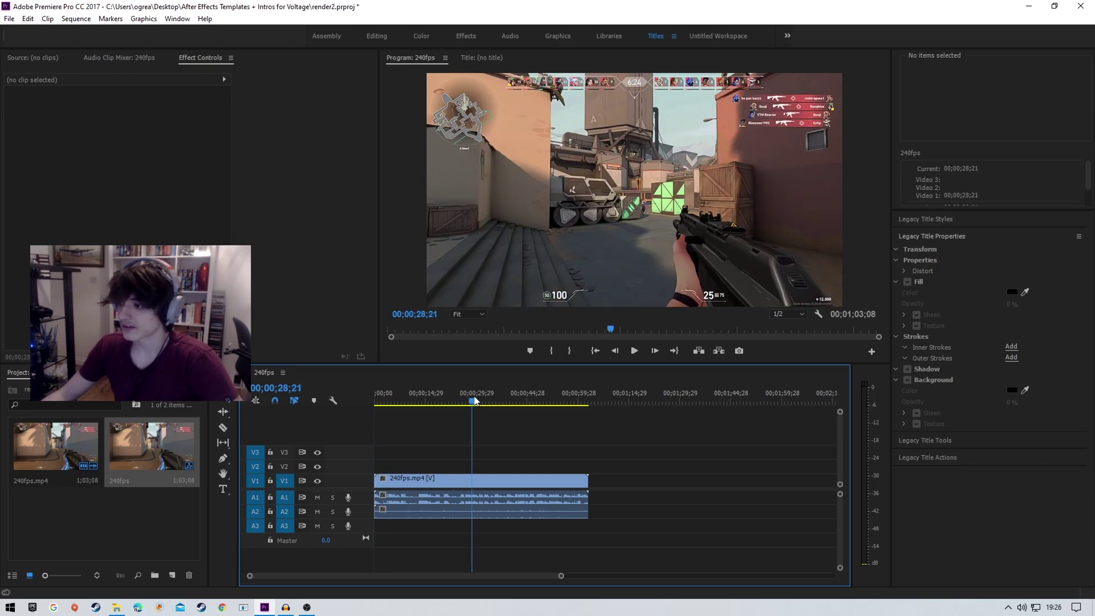
{"action": "left_click_drag", "start_coordinate": [376, 481], "coordinate": [472, 481]}
Step: Trim the clip's end at 00;00;50;07 and close the gap so it starts at 00;00
{"action": "left_click", "coordinate": [541, 399]}
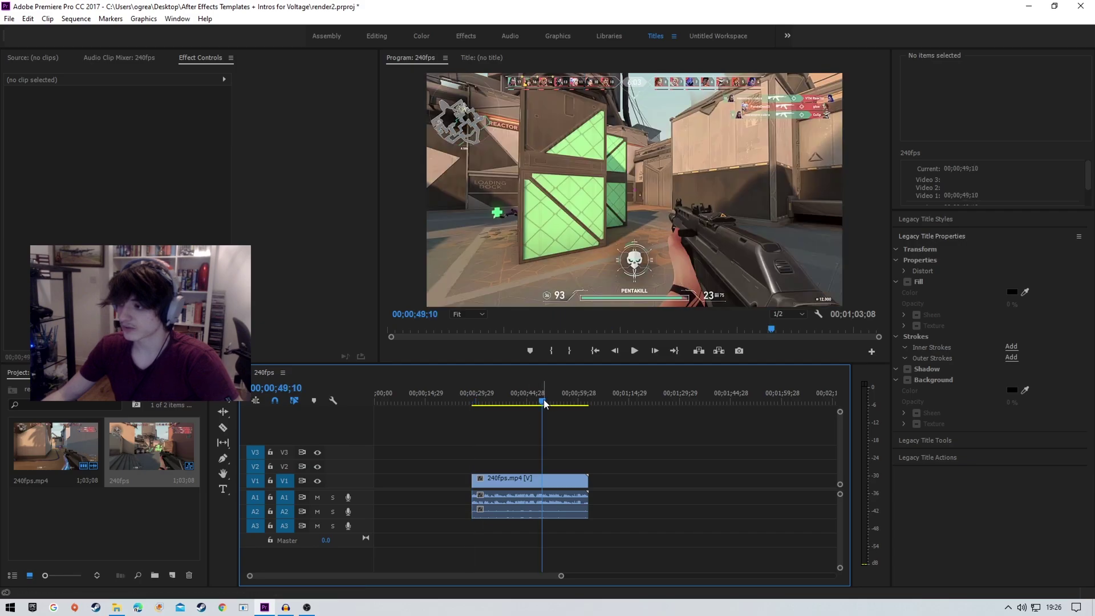
{"action": "left_click_drag", "start_coordinate": [543, 399], "coordinate": [548, 402]}
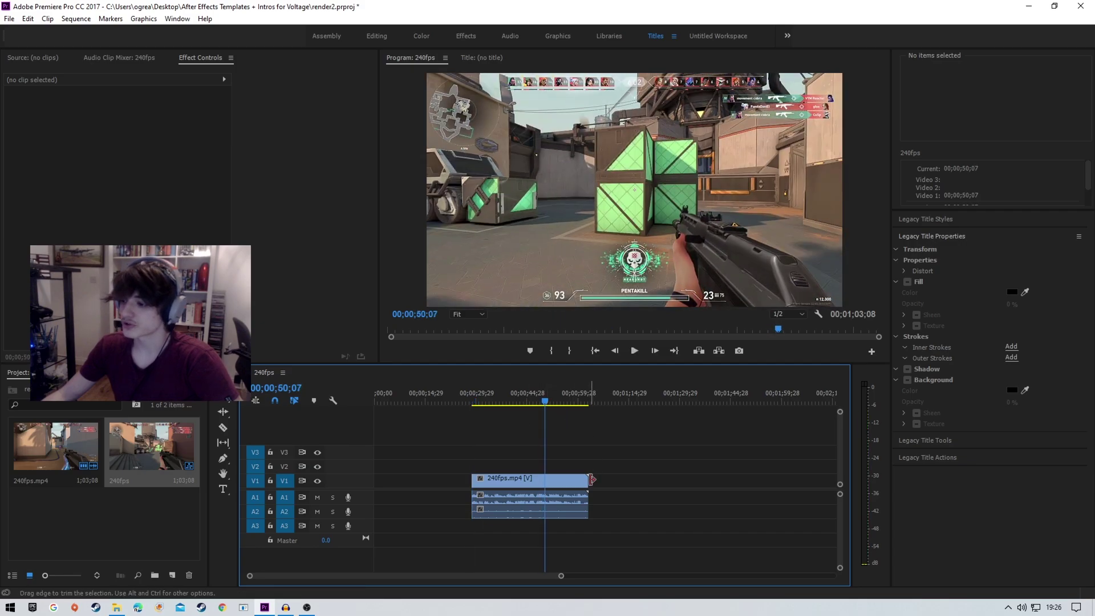
{"action": "left_click_drag", "start_coordinate": [587, 480], "coordinate": [416, 479]}
{"action": "key", "text": "Home"}
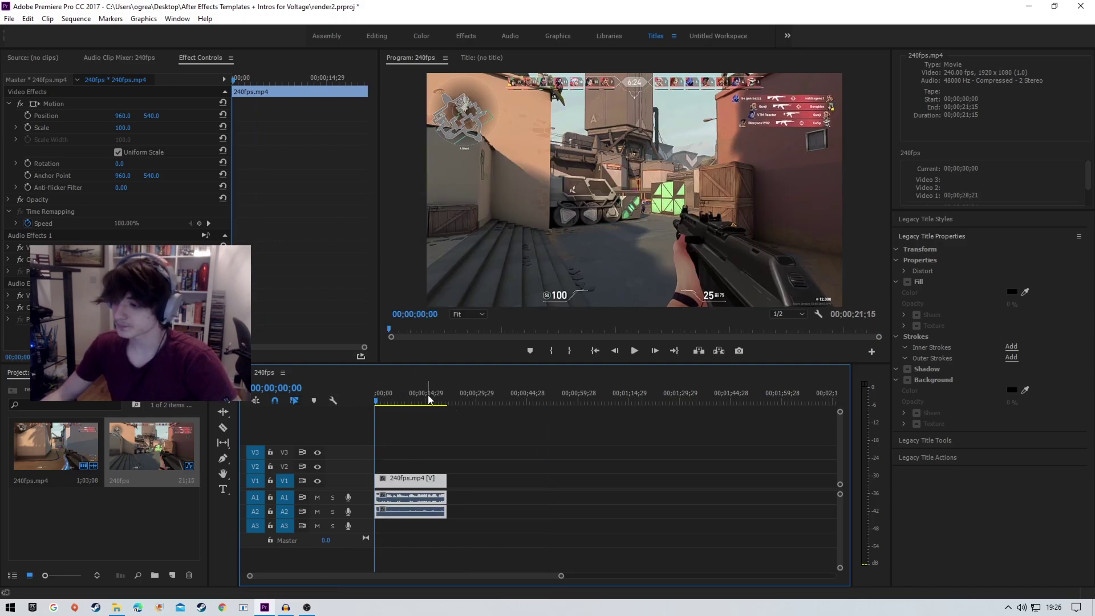
{"action": "left_click_drag", "start_coordinate": [426, 401], "coordinate": [308, 399]}
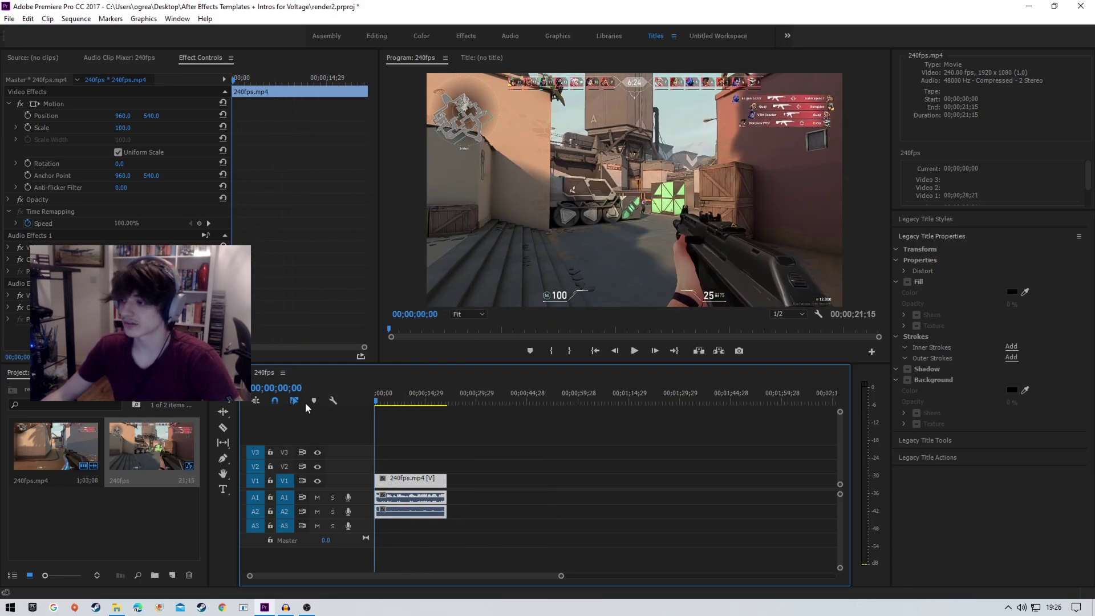
{"action": "left_click", "coordinate": [286, 325]}
Step: Change the sequence timebase from 10.00 to 60.00 frames/second in Sequence Settings
{"action": "left_click", "coordinate": [76, 18]}
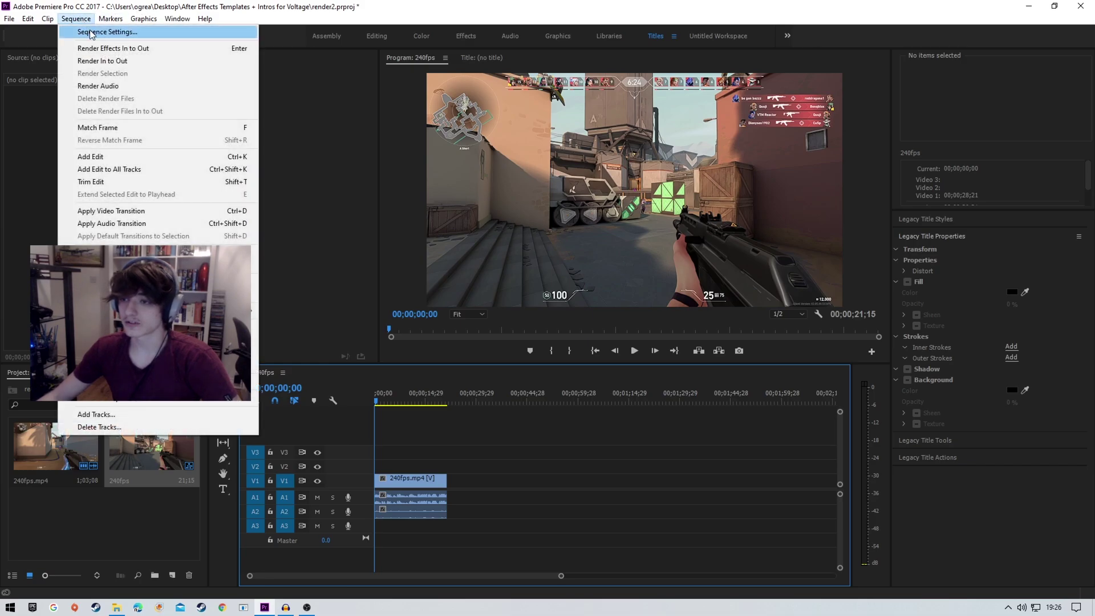
{"action": "left_click", "coordinate": [86, 30]}
{"action": "left_click_drag", "start_coordinate": [174, 8], "coordinate": [218, 31]}
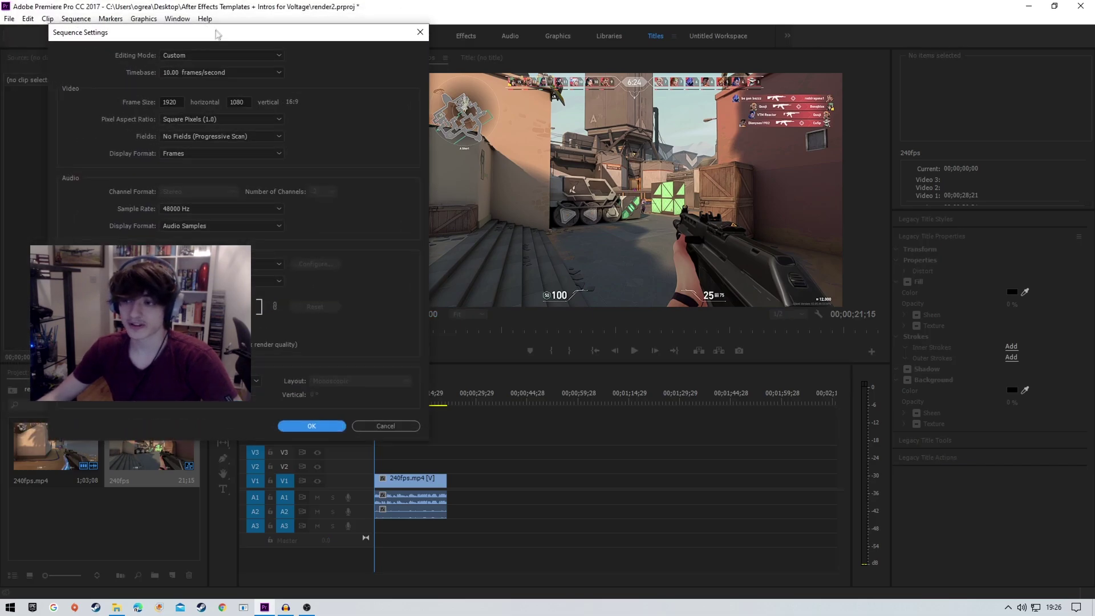
{"action": "left_click", "coordinate": [228, 73]}
{"action": "left_click", "coordinate": [201, 224]}
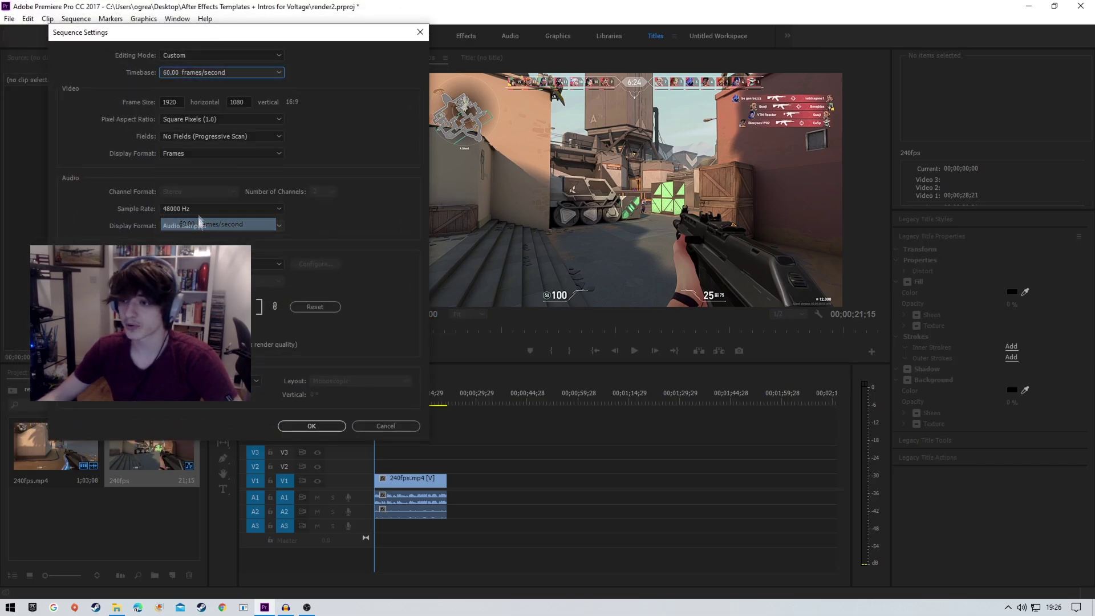
{"action": "left_click", "coordinate": [211, 74]}
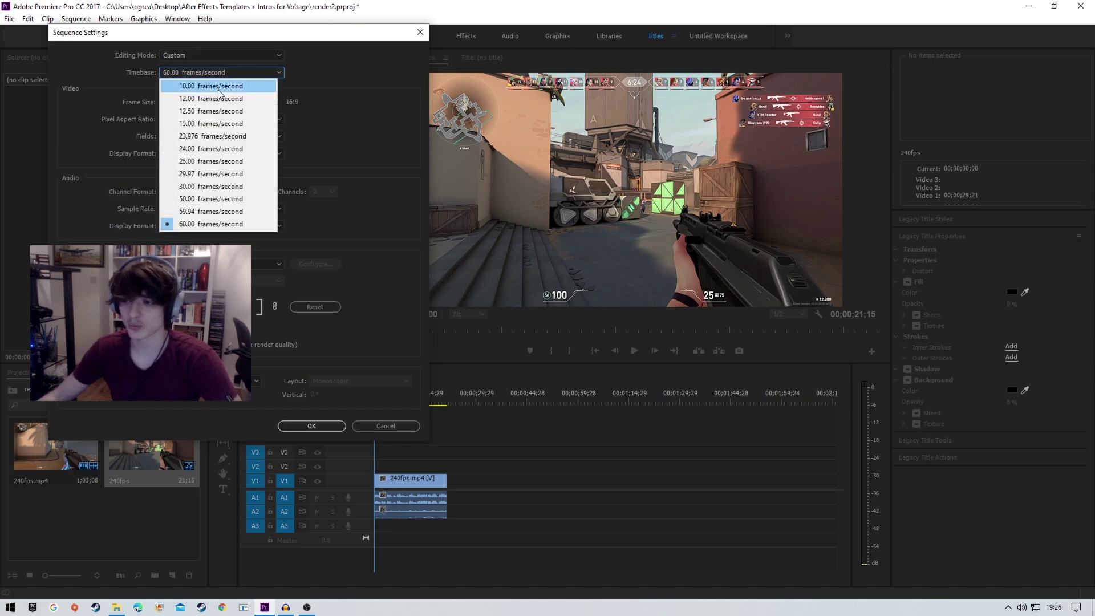
{"action": "left_click", "coordinate": [211, 74]}
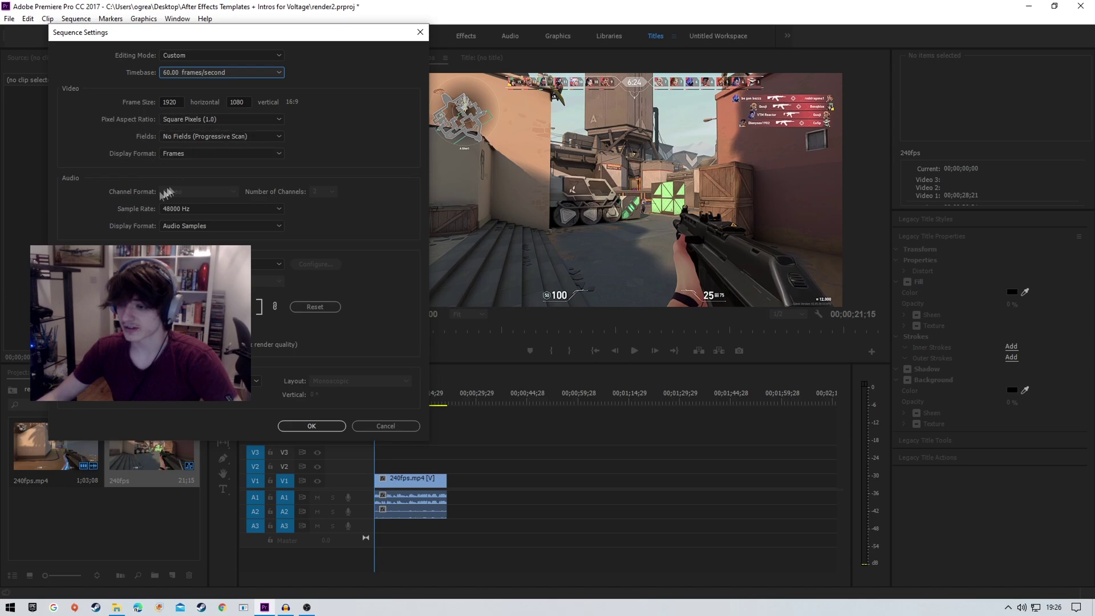
{"action": "left_click", "coordinate": [420, 32]}
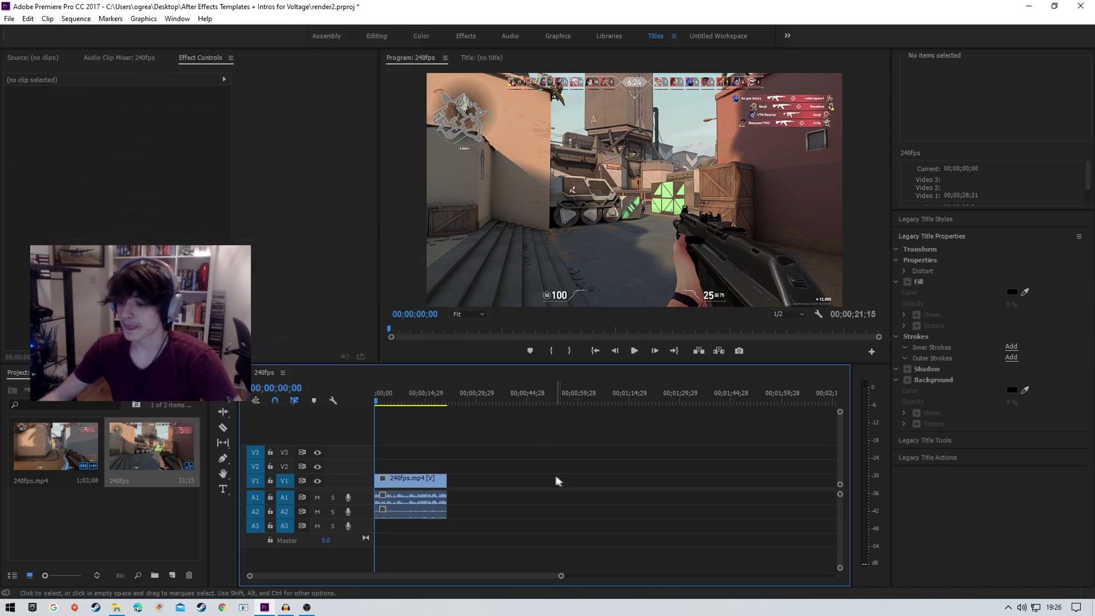
{"action": "left_click", "coordinate": [9, 18]}
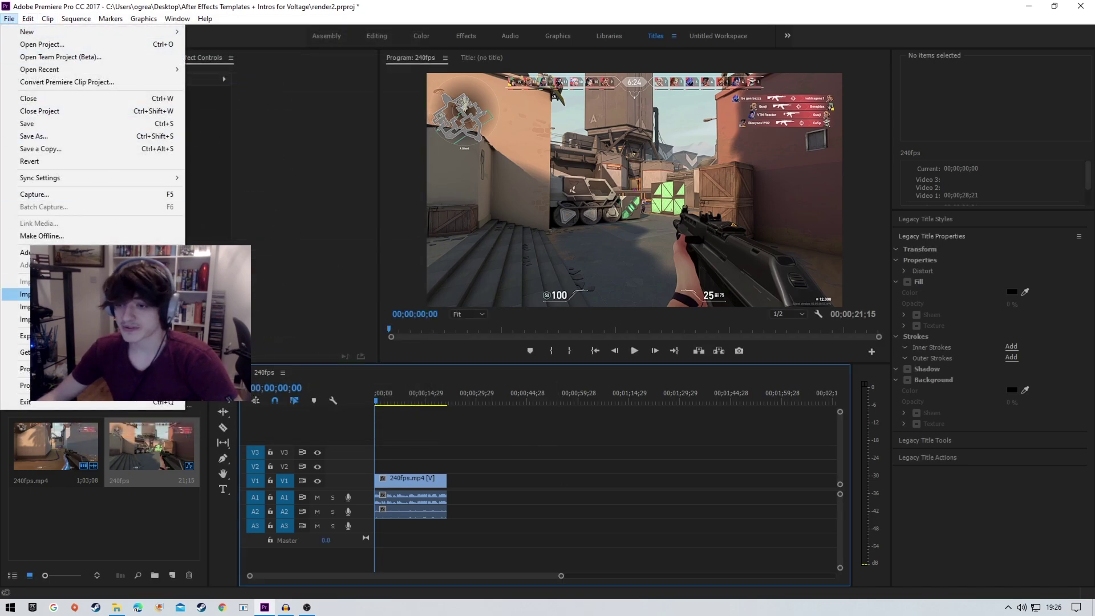
{"action": "mouse_move", "coordinate": [17, 335]}
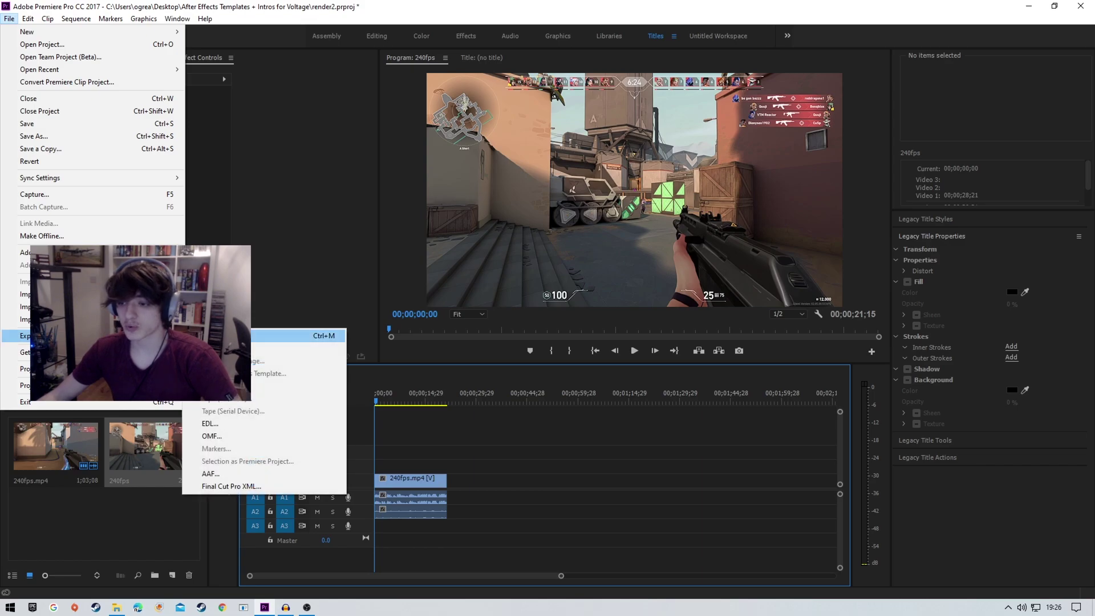
{"action": "left_click", "coordinate": [223, 335]}
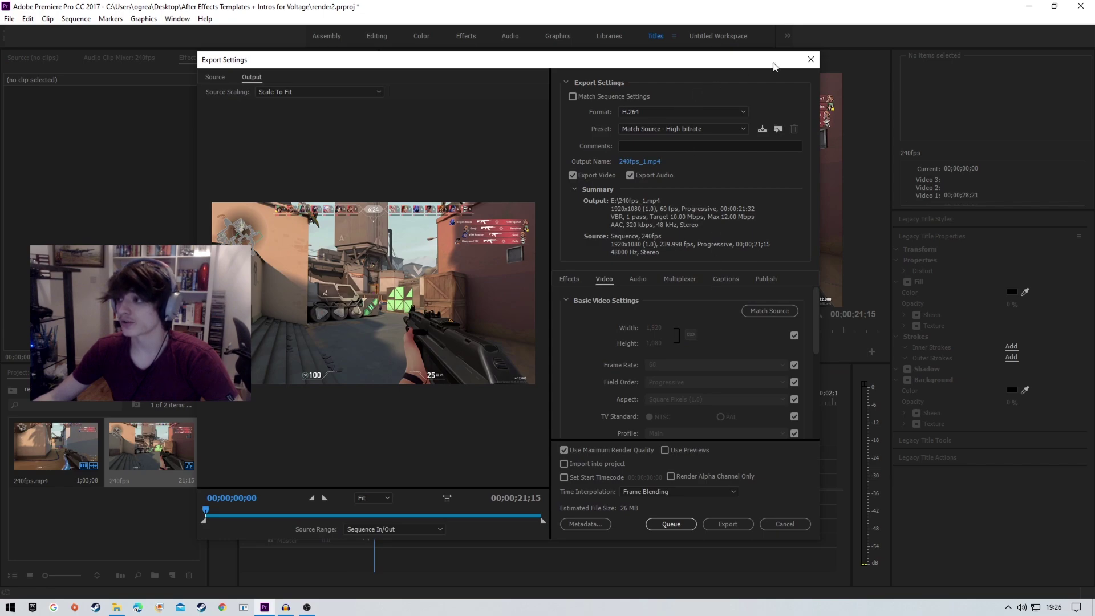
{"action": "left_click", "coordinate": [630, 111]}
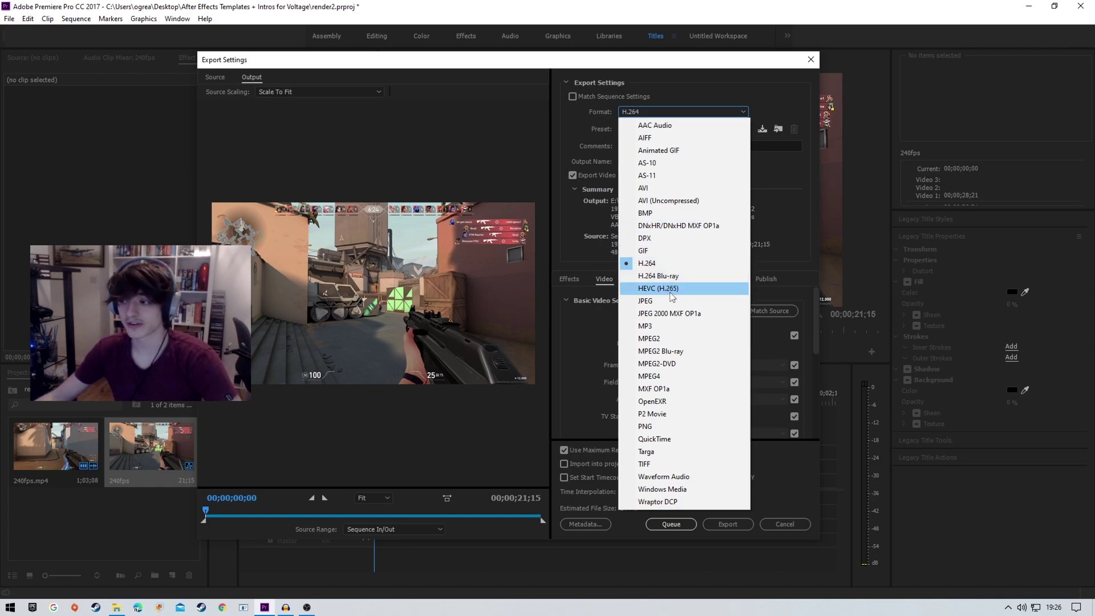
{"action": "left_click", "coordinate": [668, 261]}
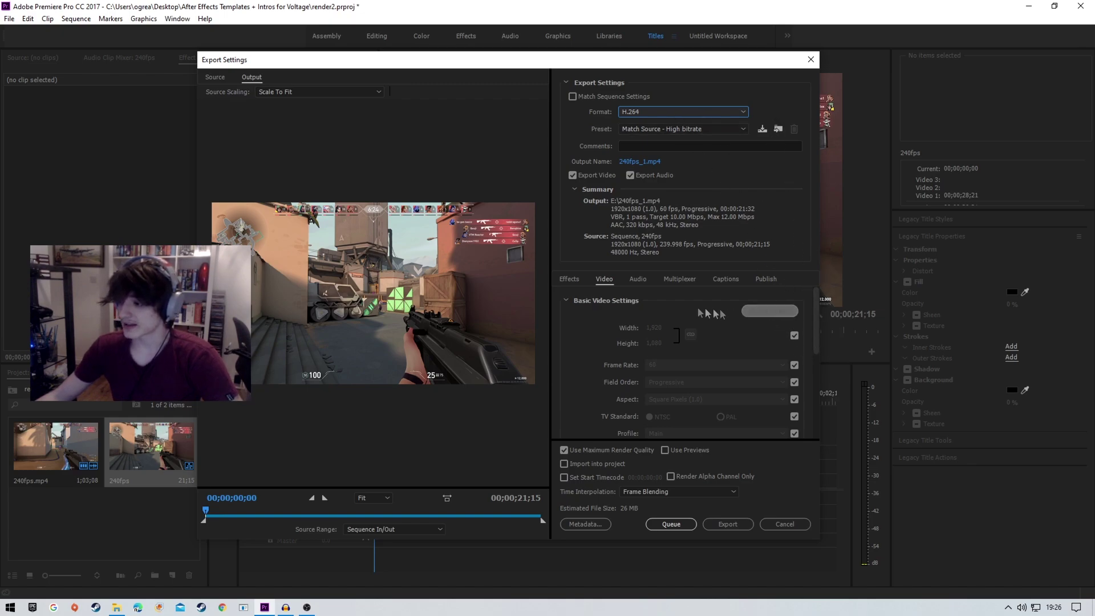
{"action": "scroll", "coordinate": [816, 332], "scroll_direction": "down", "scroll_amount": 1}
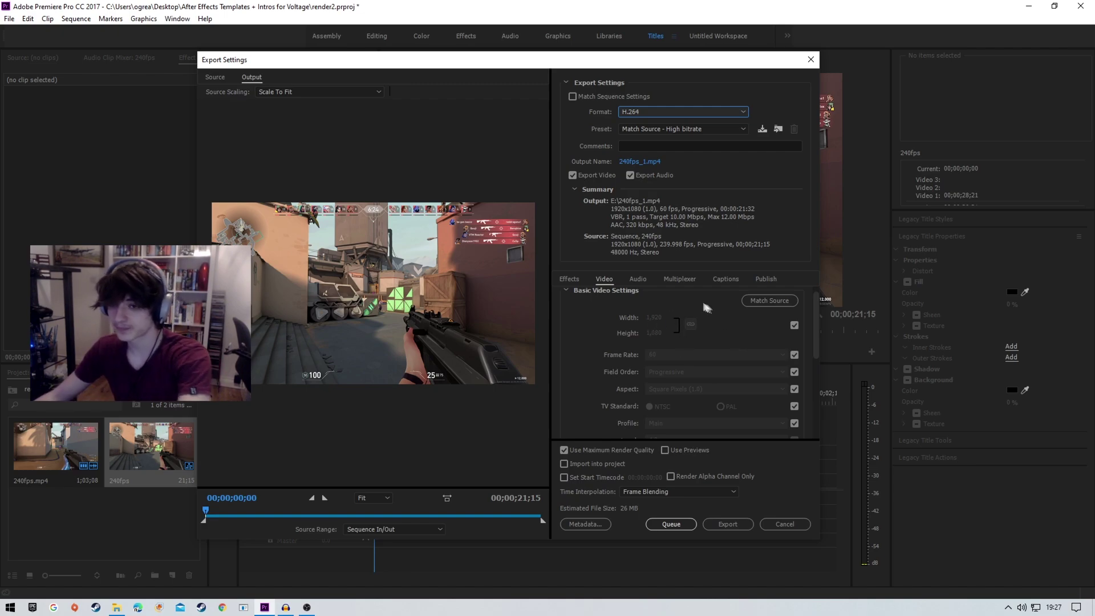
Step: Unlock the H.264 Profile setting and set it to High
{"action": "scroll", "coordinate": [819, 350], "scroll_direction": "down", "scroll_amount": 2}
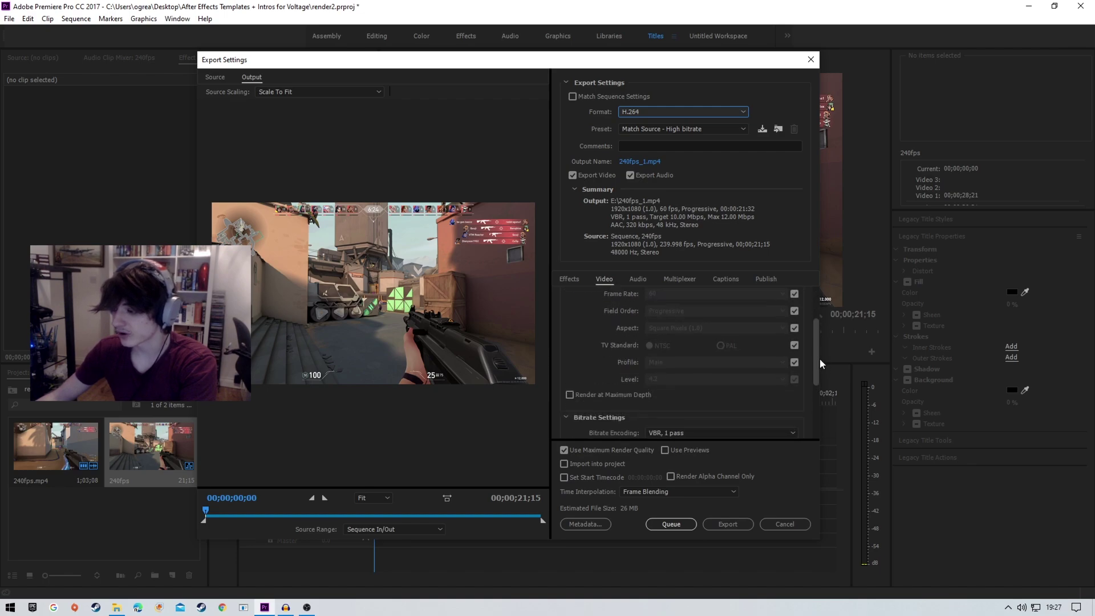
{"action": "scroll", "coordinate": [818, 341], "scroll_direction": "down", "scroll_amount": 1}
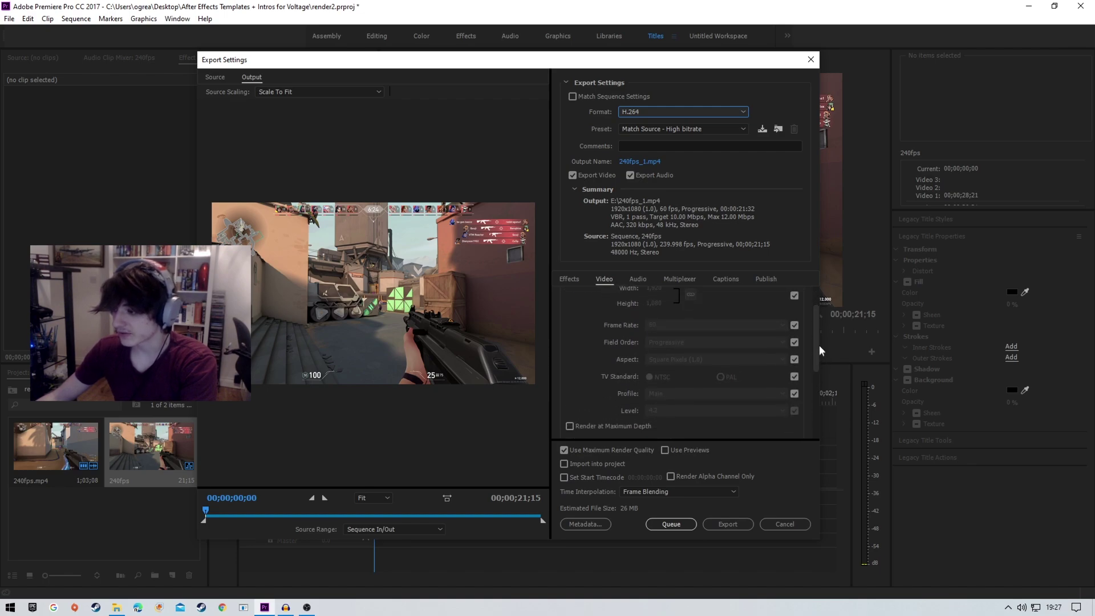
{"action": "left_click", "coordinate": [793, 393]}
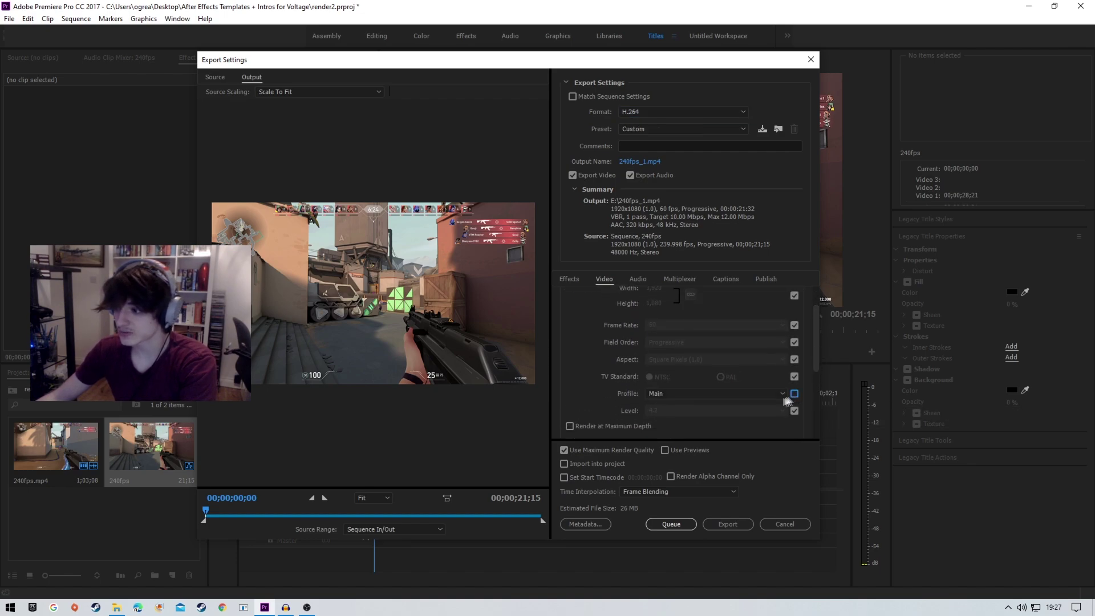
{"action": "left_click", "coordinate": [715, 397]}
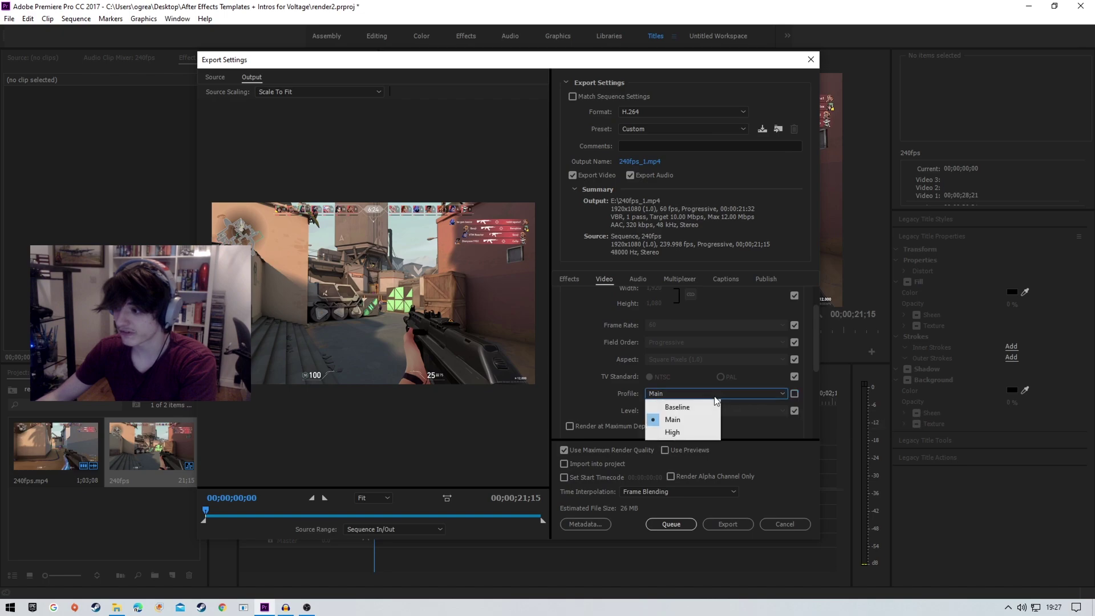
{"action": "left_click", "coordinate": [690, 436]}
Step: Unlock the Level setting and switch the encoding level between 5.2 and 5.1
{"action": "left_click", "coordinate": [793, 410]}
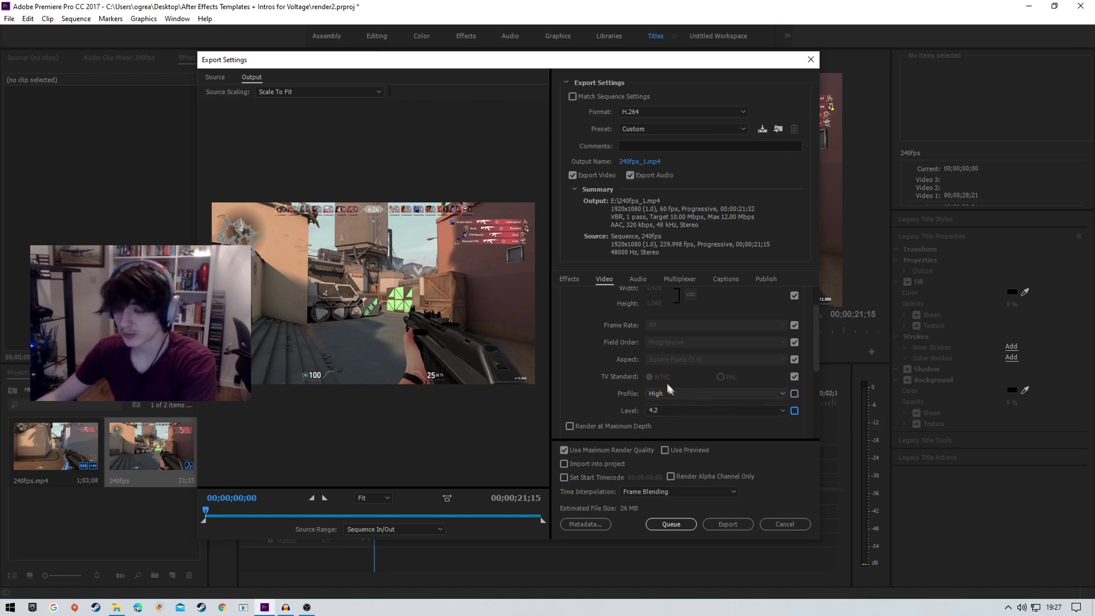
{"action": "scroll", "coordinate": [814, 358], "scroll_direction": "down", "scroll_amount": 1}
{"action": "left_click", "coordinate": [756, 387]}
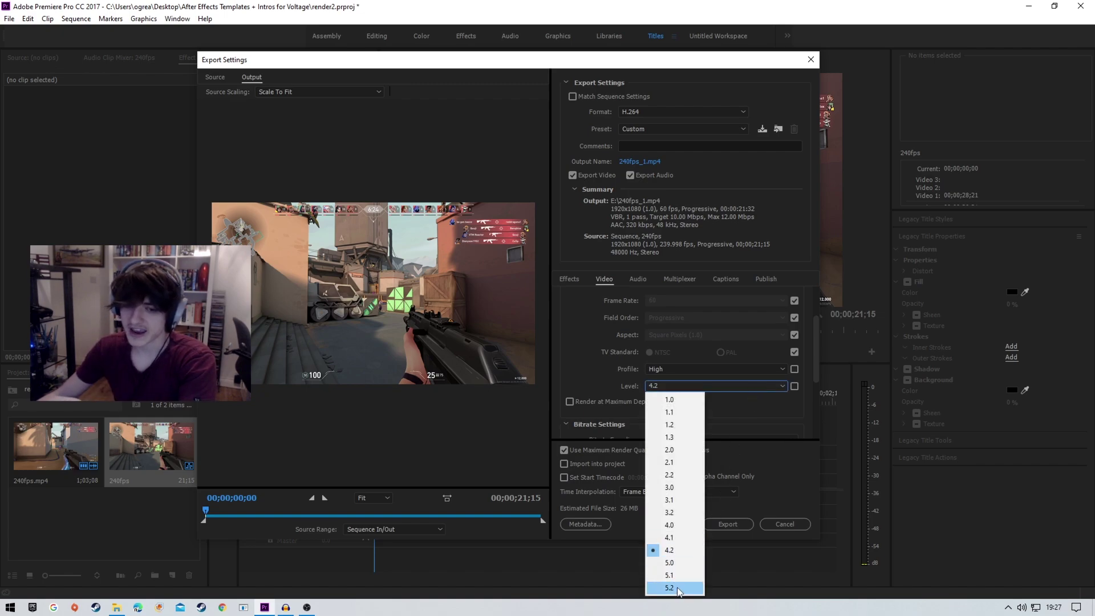
{"action": "left_click", "coordinate": [742, 395]}
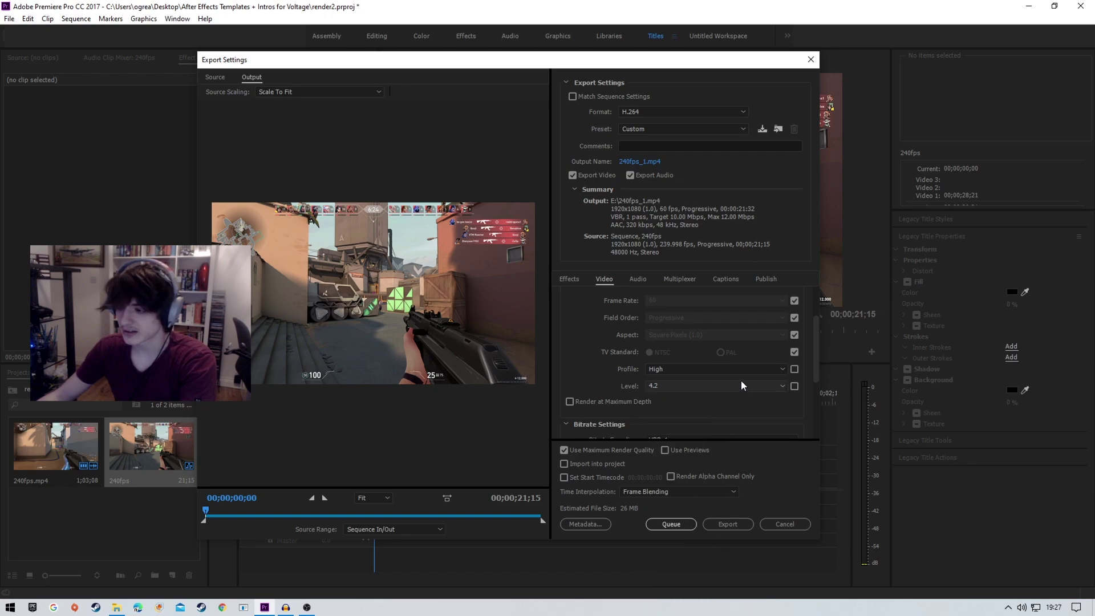
{"action": "left_click", "coordinate": [738, 385]}
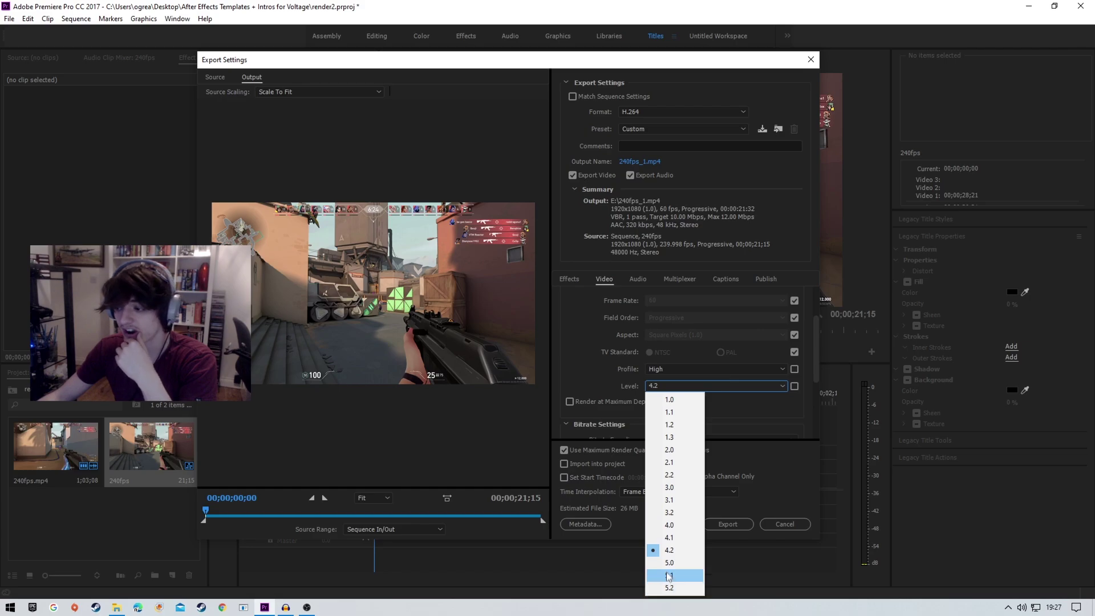
{"action": "left_click", "coordinate": [673, 588]}
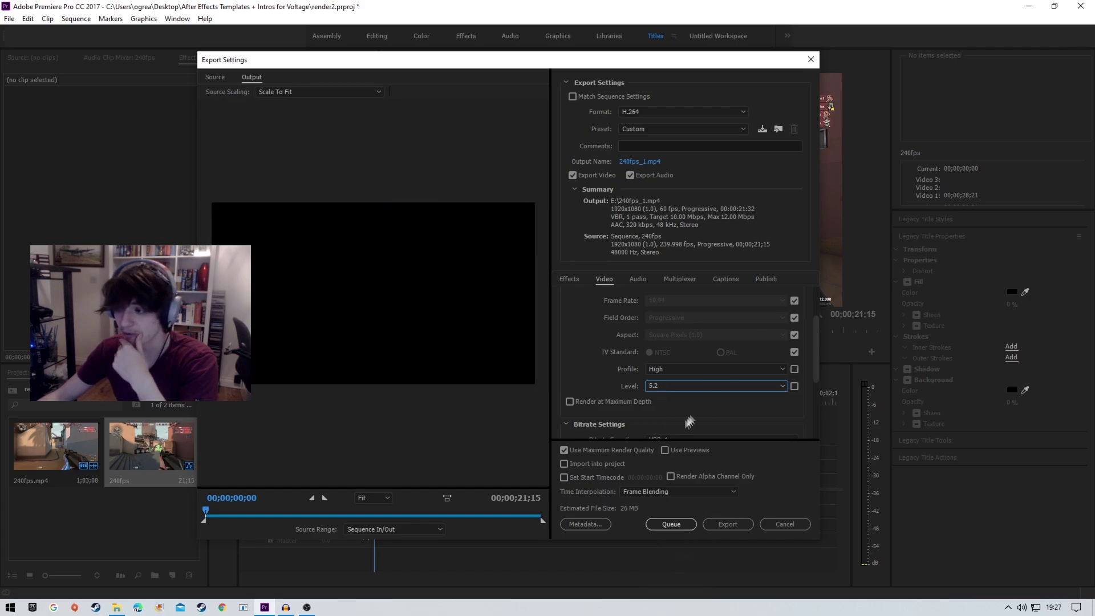
{"action": "left_click_drag", "start_coordinate": [816, 338], "coordinate": [816, 351]}
{"action": "left_click", "coordinate": [680, 419]}
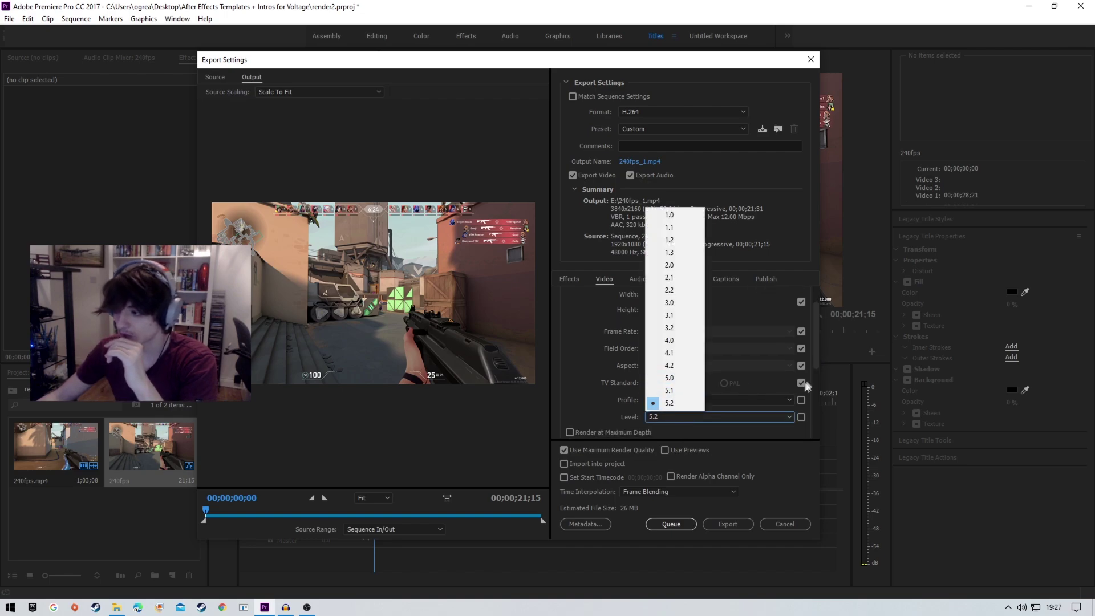
{"action": "left_click", "coordinate": [818, 347]}
{"action": "left_click_drag", "start_coordinate": [817, 336], "coordinate": [817, 330]}
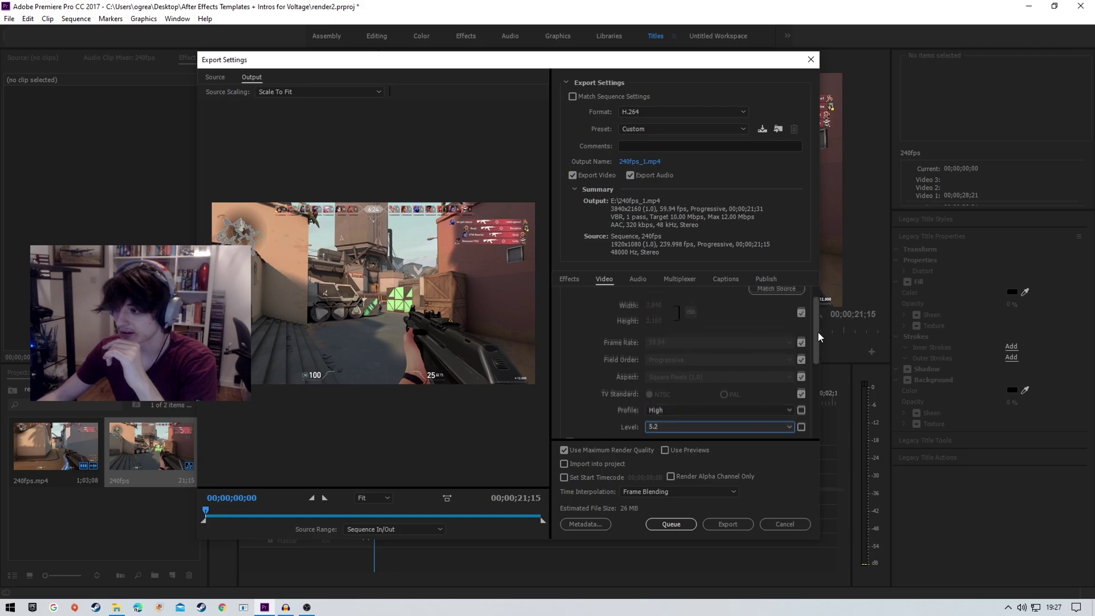
{"action": "left_click", "coordinate": [683, 429]}
{"action": "left_click", "coordinate": [676, 396]}
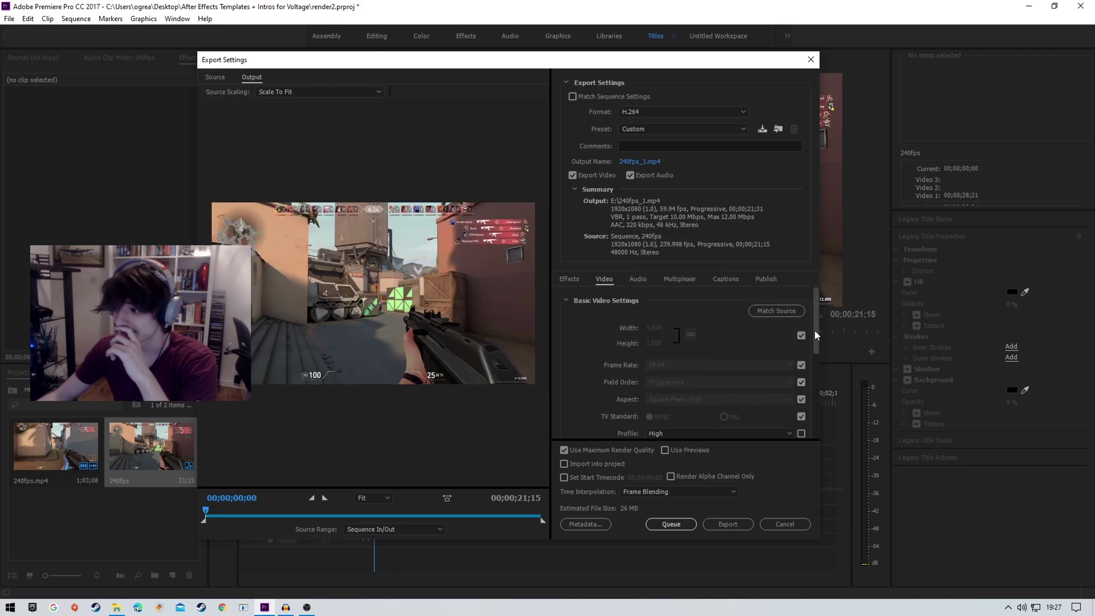
{"action": "left_click_drag", "start_coordinate": [814, 330], "coordinate": [815, 365]}
{"action": "left_click", "coordinate": [722, 372]}
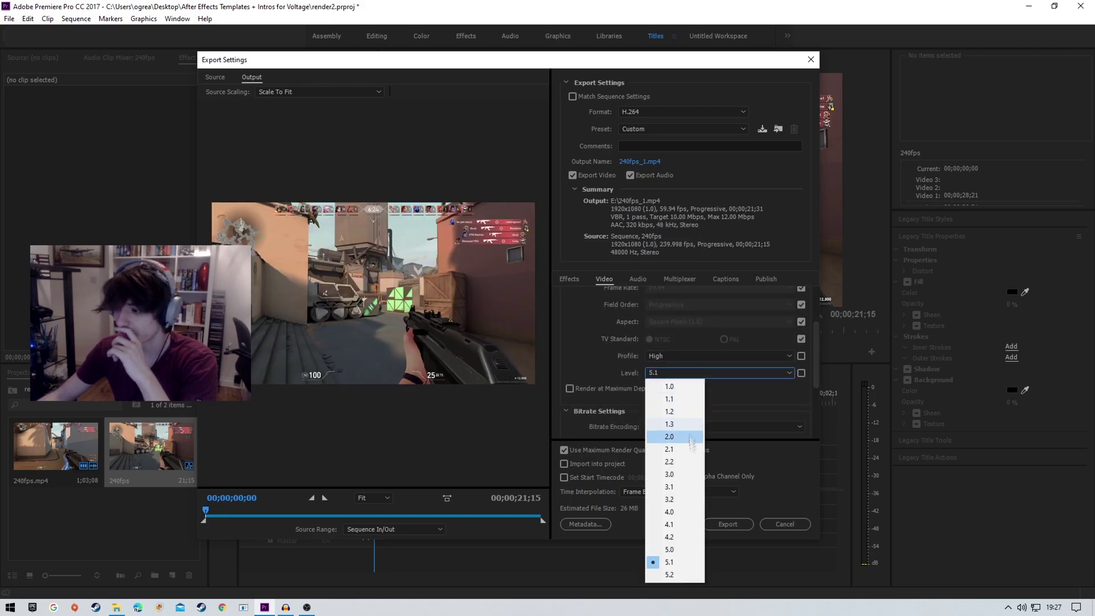
{"action": "left_click", "coordinate": [674, 572]}
Step: Settle the encoding level on 5.1 after briefly trying 4.1
{"action": "scroll", "coordinate": [698, 380], "scroll_direction": "up", "scroll_amount": 3}
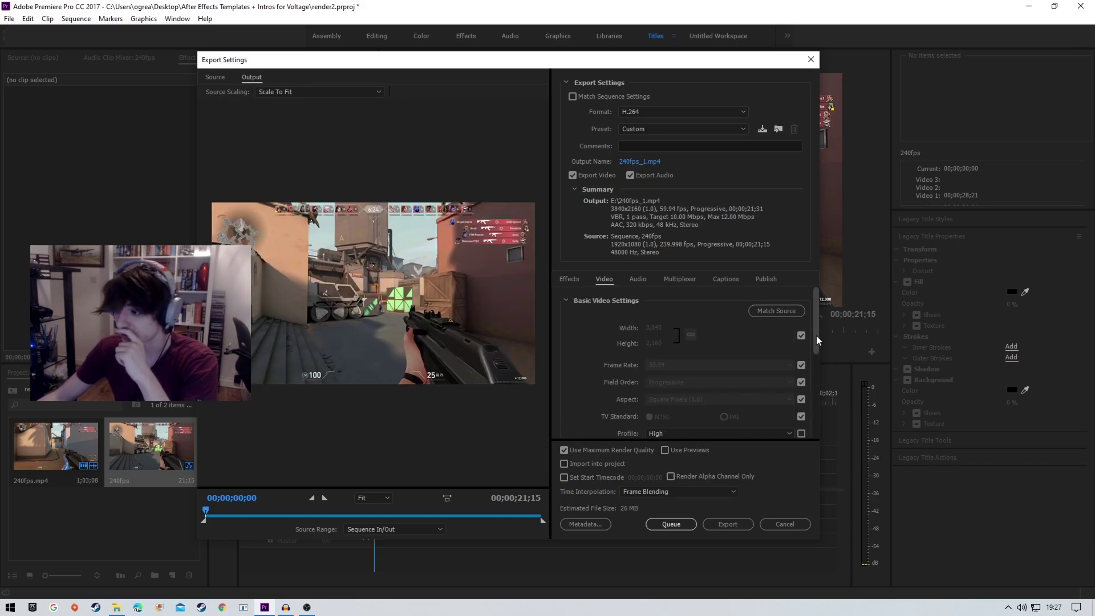
{"action": "left_click_drag", "start_coordinate": [816, 334], "coordinate": [812, 395]}
{"action": "left_click", "coordinate": [788, 311]}
{"action": "left_click", "coordinate": [675, 516]}
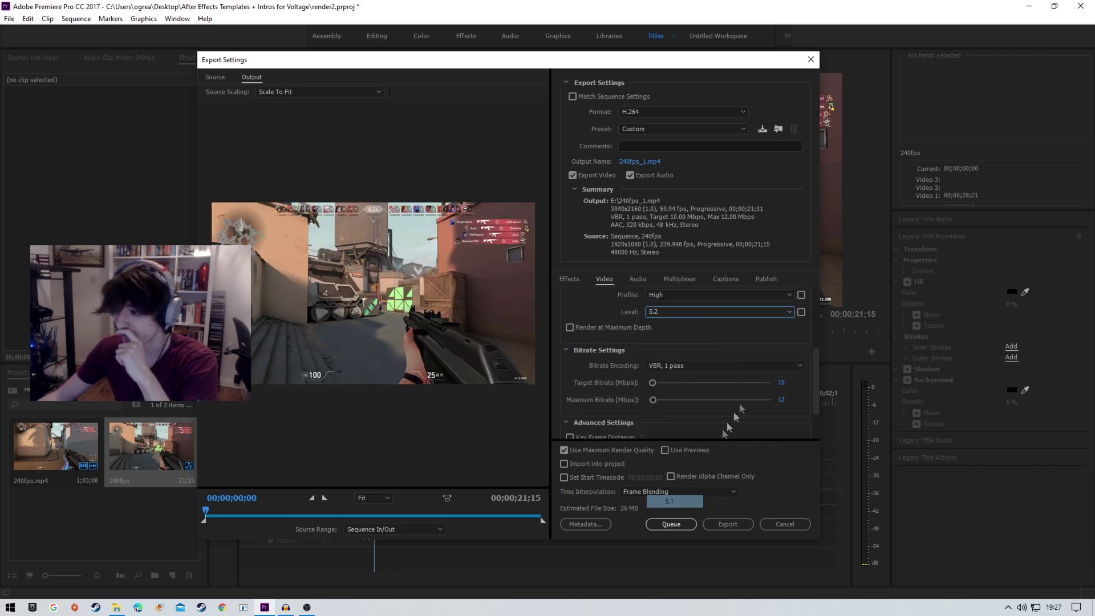
{"action": "scroll", "coordinate": [814, 325], "scroll_direction": "up", "scroll_amount": 2}
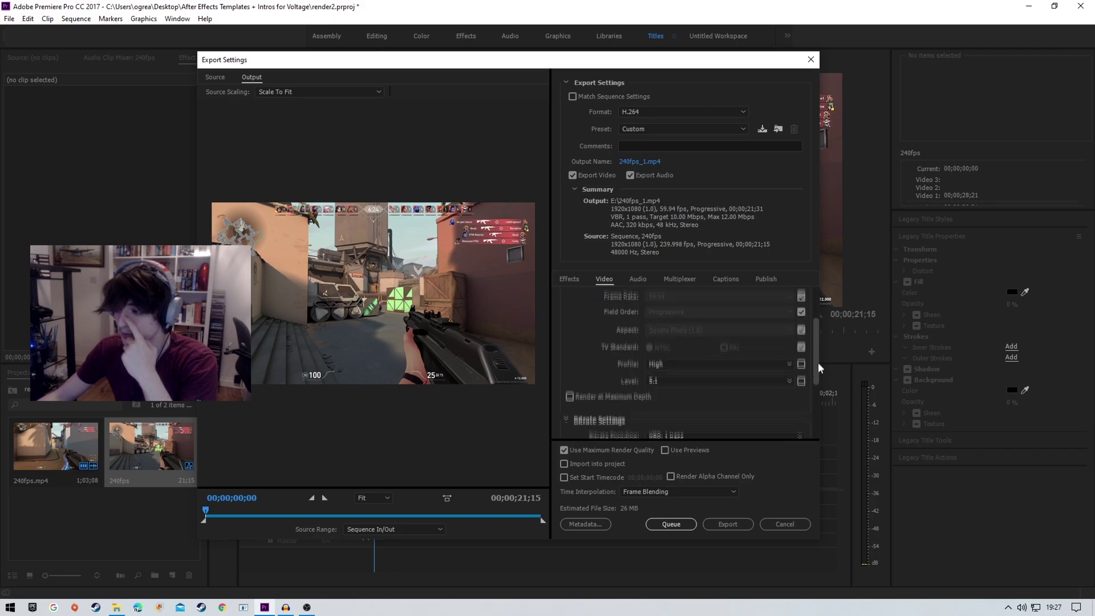
{"action": "left_click", "coordinate": [663, 372]}
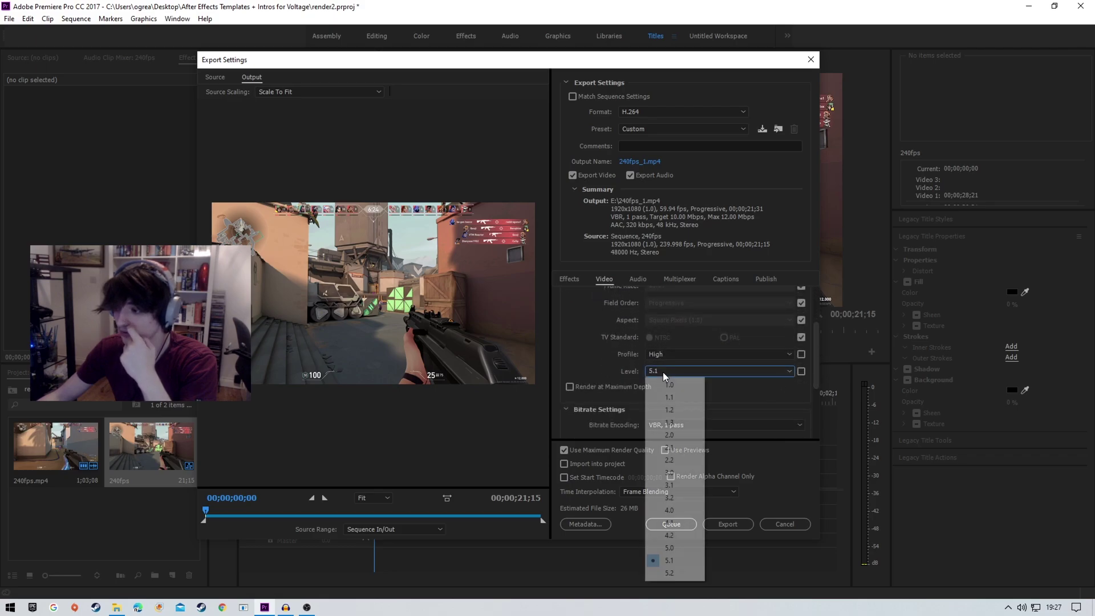
{"action": "left_click", "coordinate": [673, 522]}
{"action": "scroll", "coordinate": [814, 324], "scroll_direction": "up", "scroll_amount": 3}
{"action": "left_click_drag", "start_coordinate": [814, 323], "coordinate": [815, 357]}
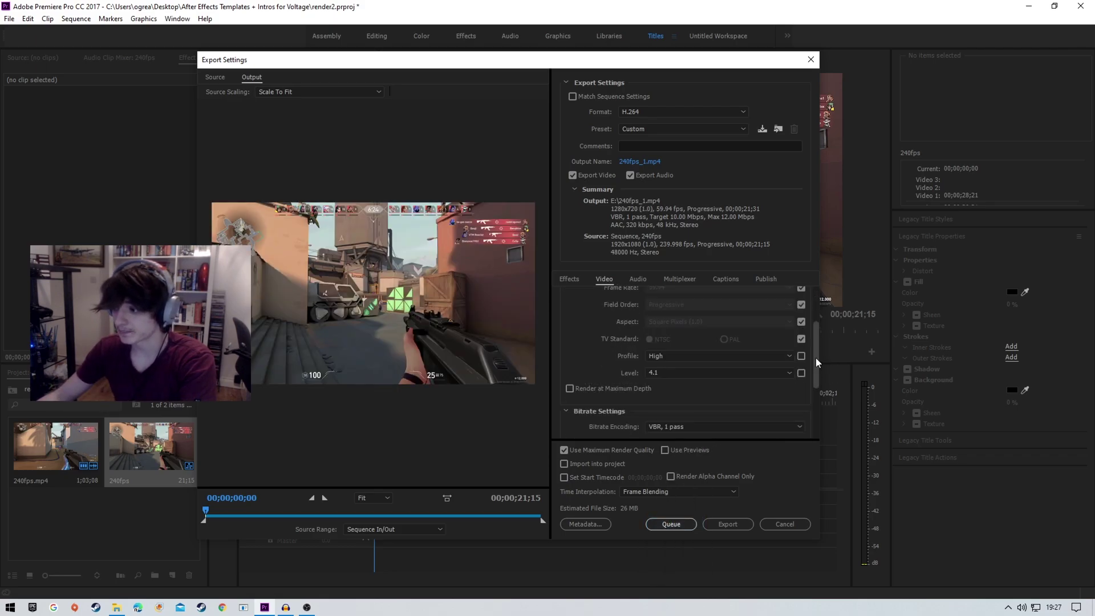
{"action": "left_click", "coordinate": [742, 372]}
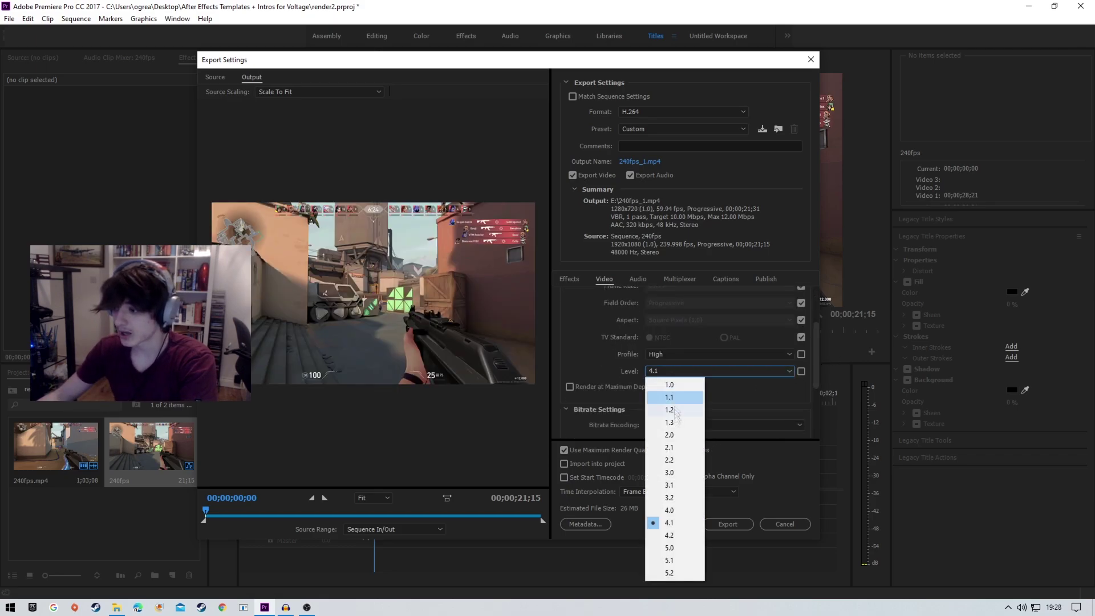
{"action": "left_click", "coordinate": [669, 560]}
{"action": "scroll", "coordinate": [810, 334], "scroll_direction": "up", "scroll_amount": 3}
{"action": "left_click_drag", "start_coordinate": [817, 334], "coordinate": [822, 371]}
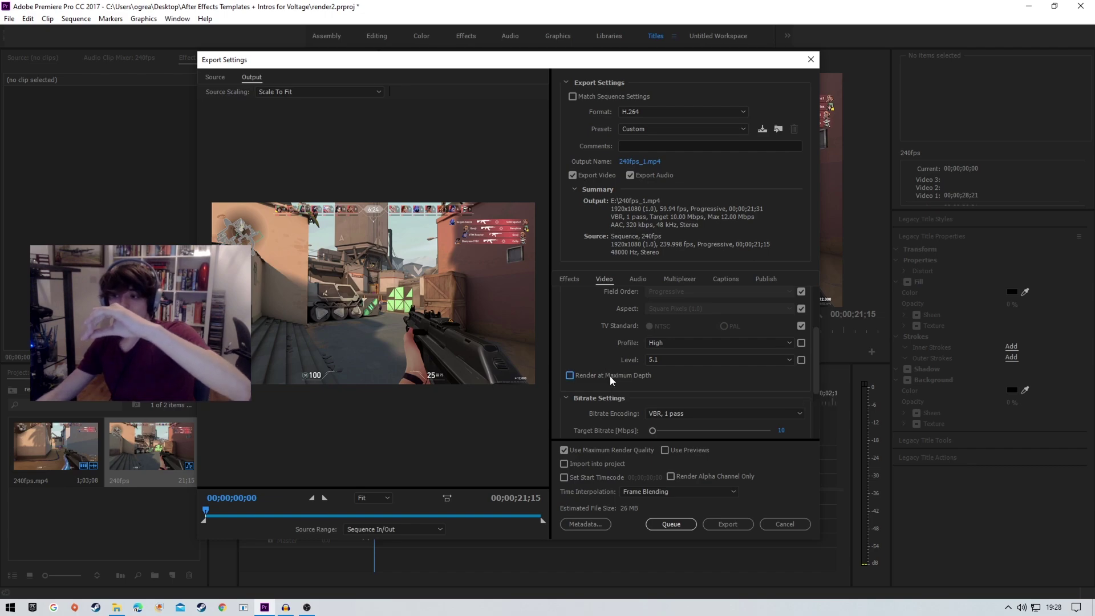
Step: Enable Render at Maximum Depth and change bitrate encoding to VBR, 2 pass
{"action": "left_click", "coordinate": [610, 375]}
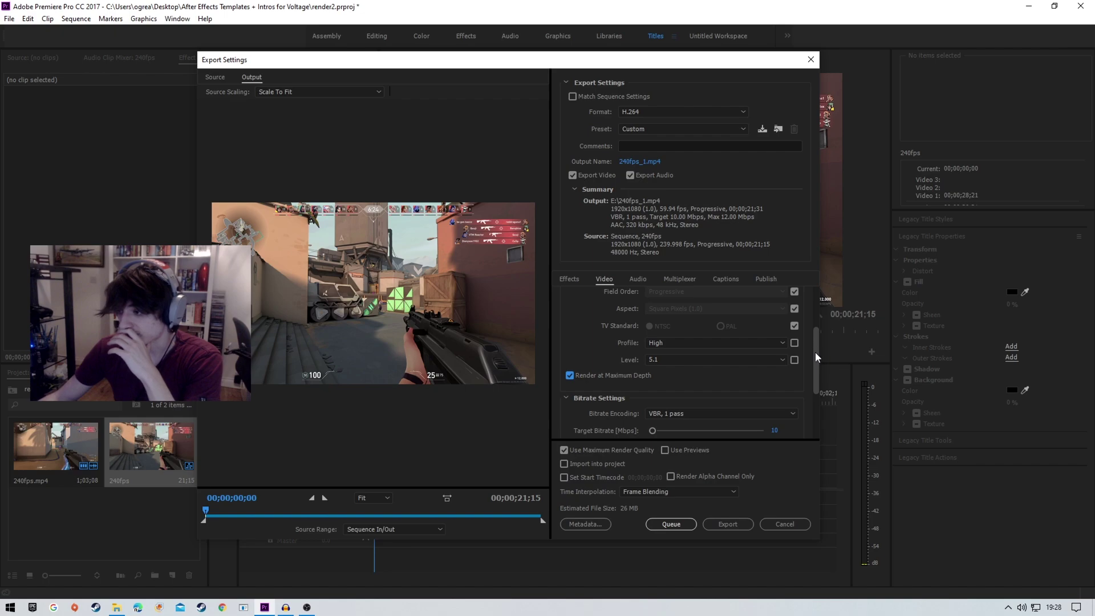
{"action": "left_click_drag", "start_coordinate": [815, 351], "coordinate": [815, 369]}
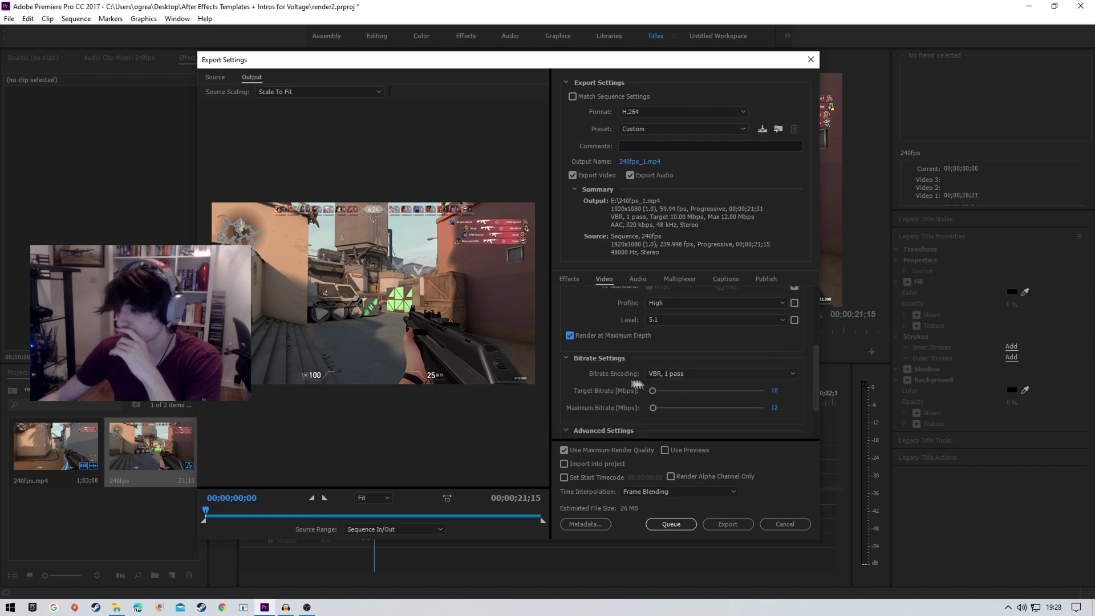
{"action": "left_click", "coordinate": [676, 374]}
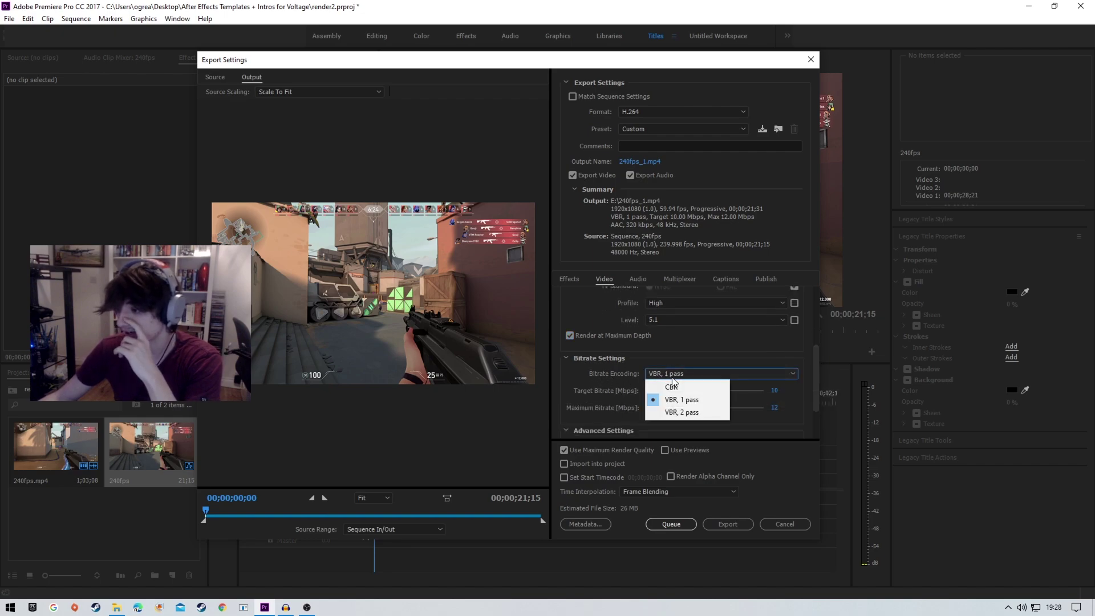
{"action": "left_click", "coordinate": [701, 412]}
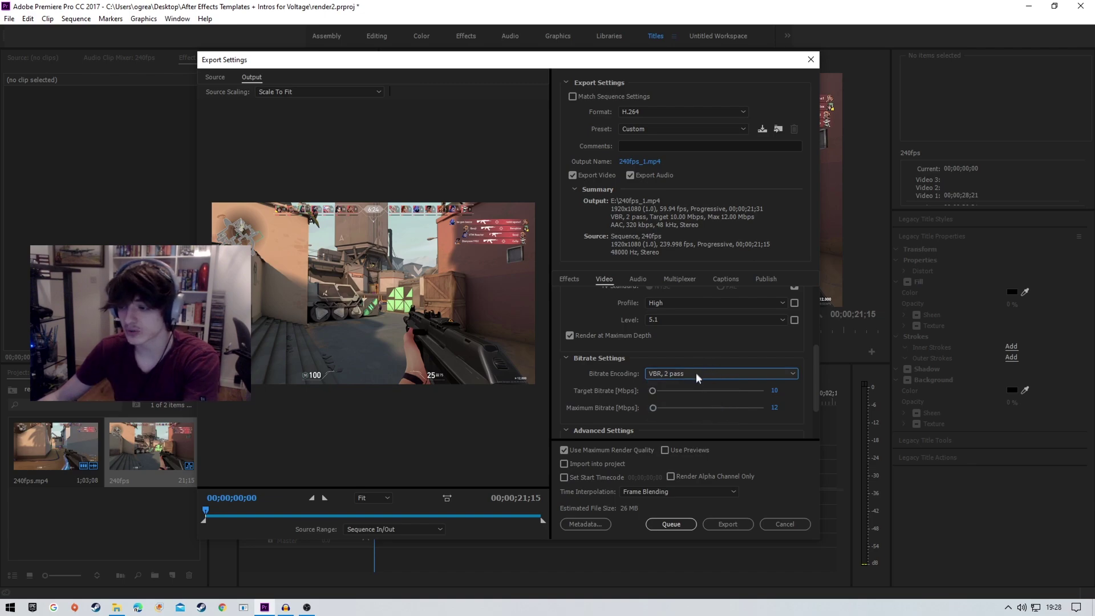
{"action": "left_click_drag", "start_coordinate": [815, 376], "coordinate": [811, 391]}
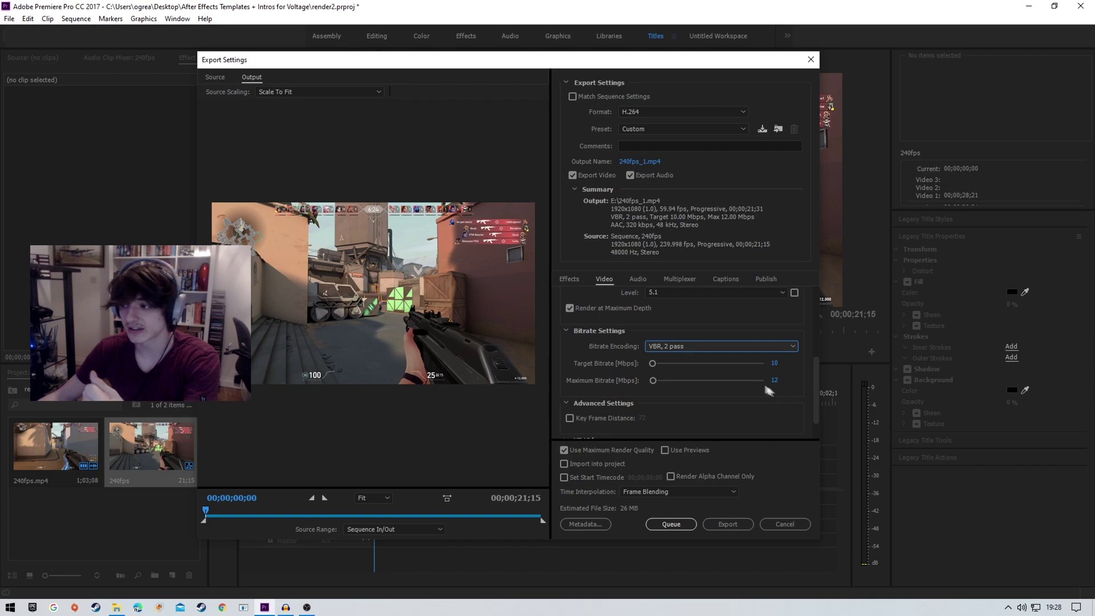
Step: Set the target bitrate to 300 Mbps after first trying 200
{"action": "left_click", "coordinate": [776, 363]}
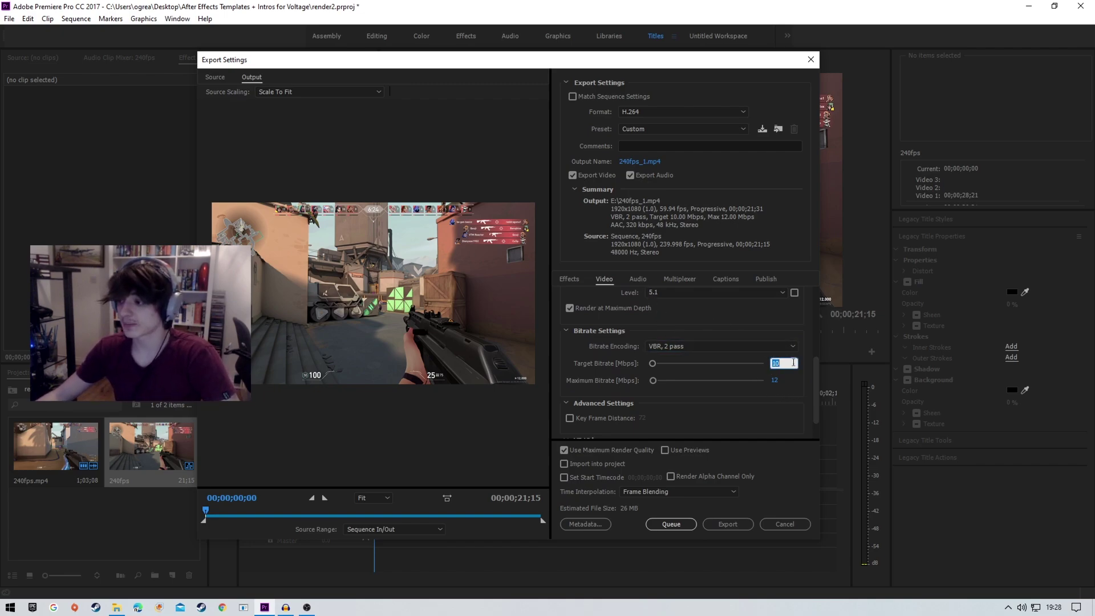
{"action": "type", "text": "200"}
{"action": "key", "text": "Return"}
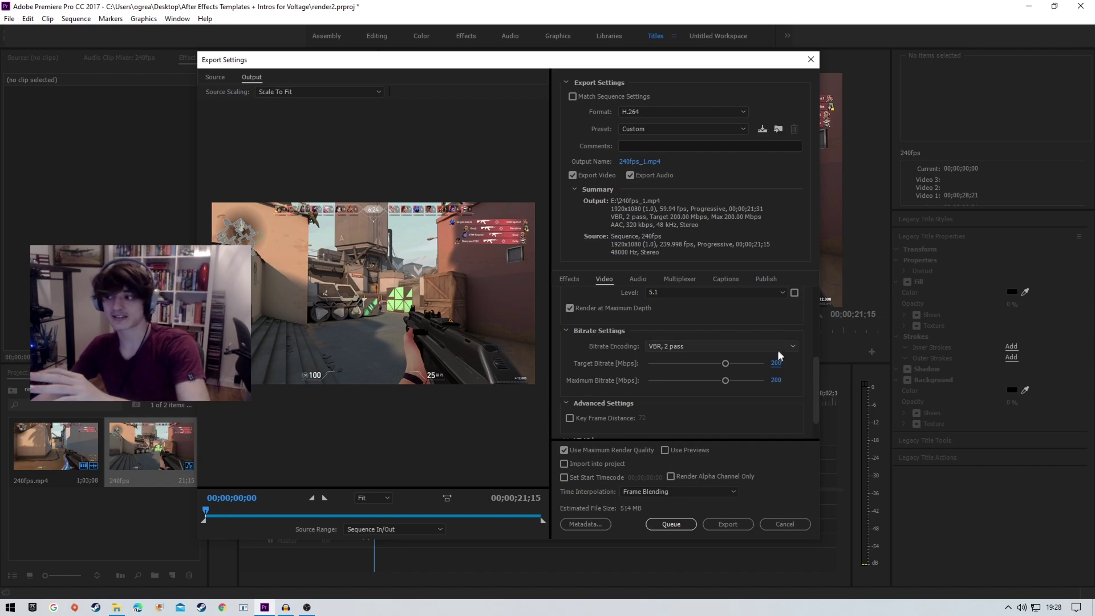
{"action": "left_click", "coordinate": [777, 367]}
{"action": "type", "text": "300"}
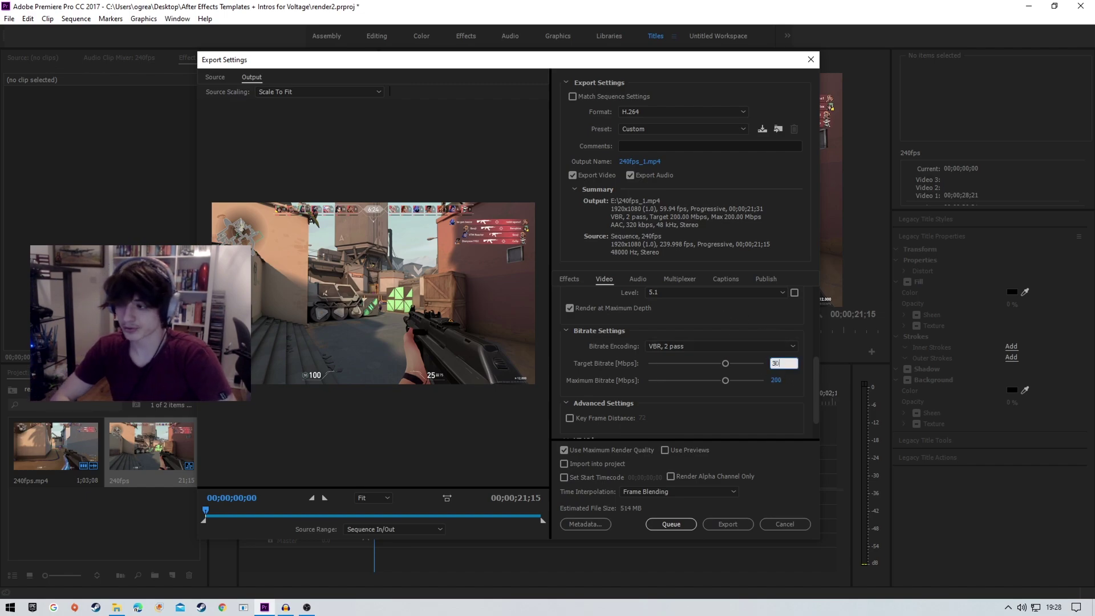
{"action": "key", "text": "Return"}
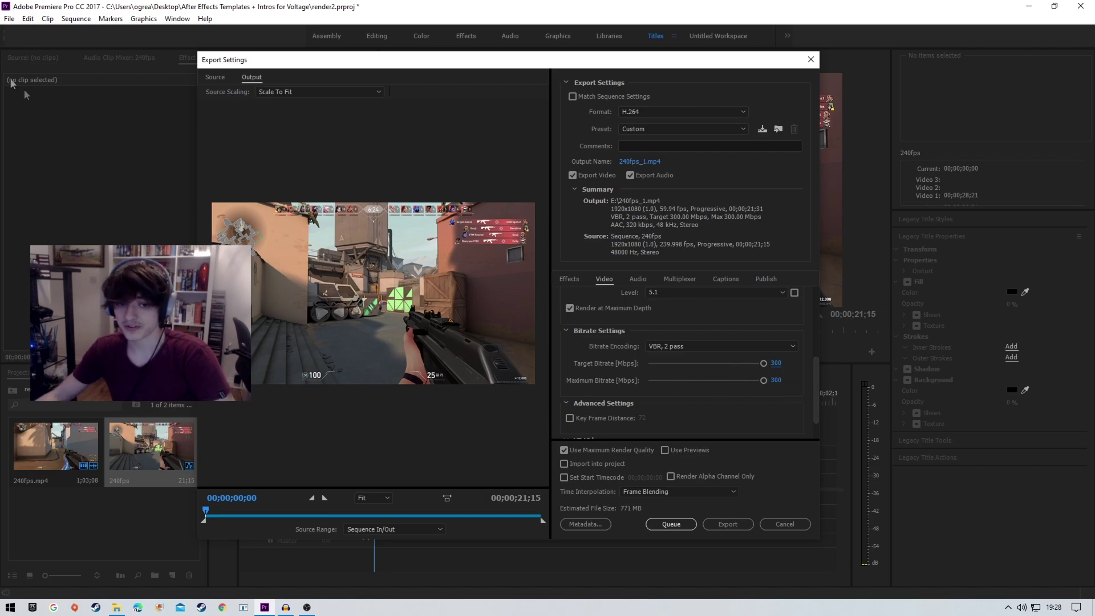
Step: Adjust target and maximum bitrate so both end at 300 Mbps, estimating a 771 MB file
{"action": "left_click", "coordinate": [776, 367]}
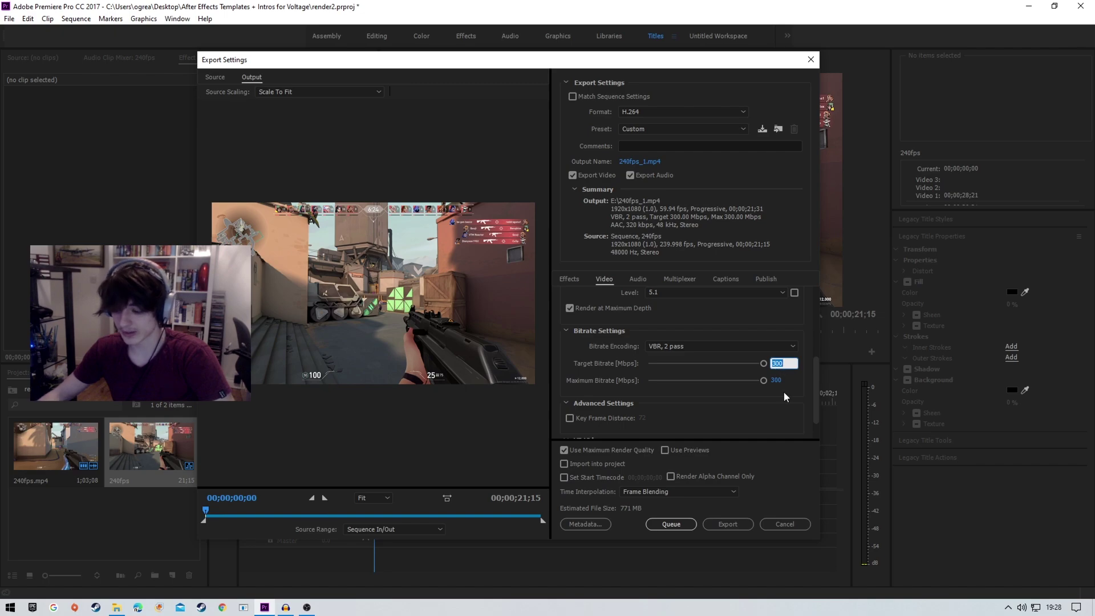
{"action": "type", "text": "200"}
{"action": "key", "text": "Return"}
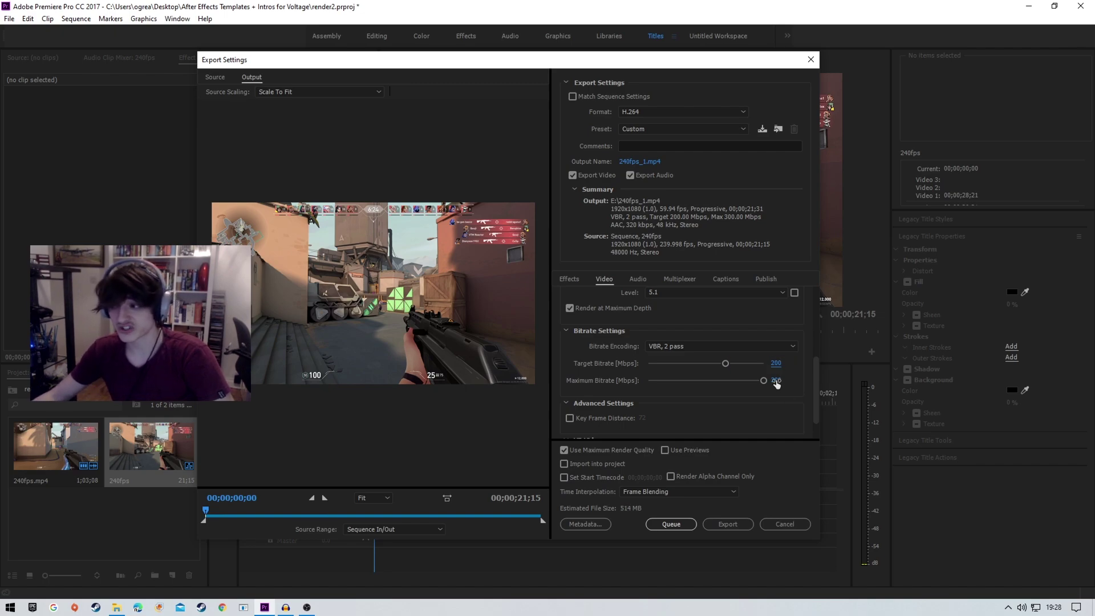
{"action": "left_click", "coordinate": [776, 381]}
{"action": "type", "text": "200"}
{"action": "key", "text": "Return"}
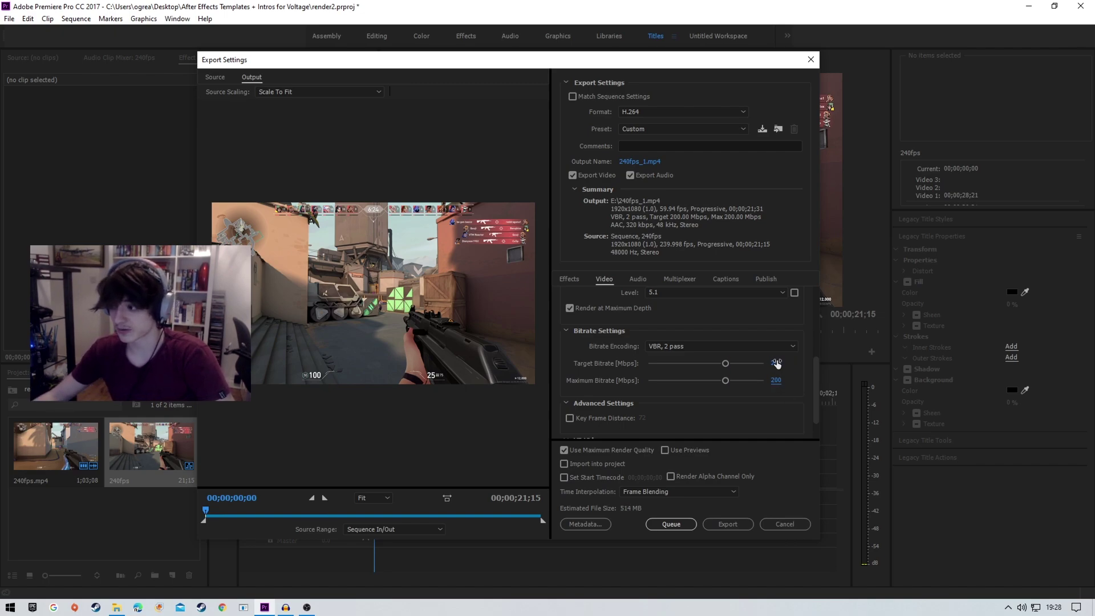
{"action": "left_click", "coordinate": [777, 363]}
{"action": "type", "text": "300"}
{"action": "key", "text": "Return"}
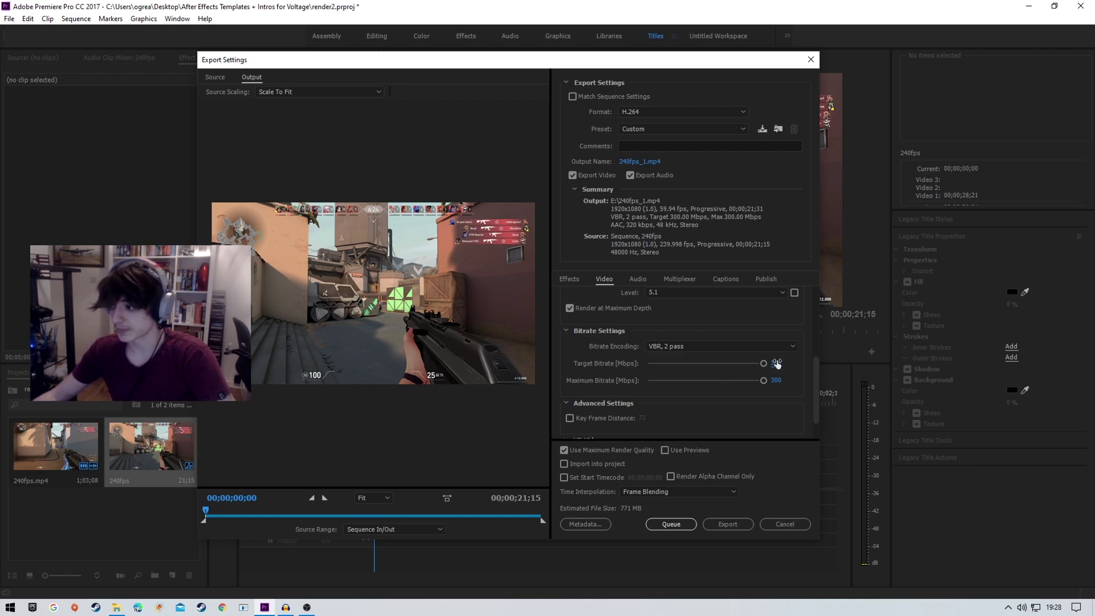
{"action": "left_click_drag", "start_coordinate": [814, 391], "coordinate": [816, 420]}
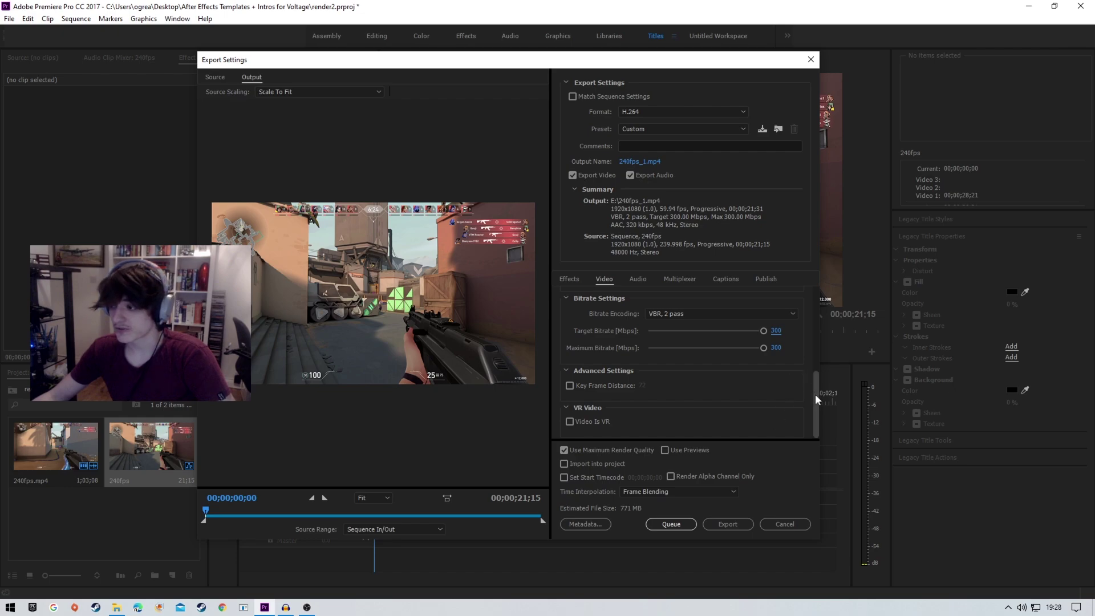
{"action": "left_click", "coordinate": [673, 493]}
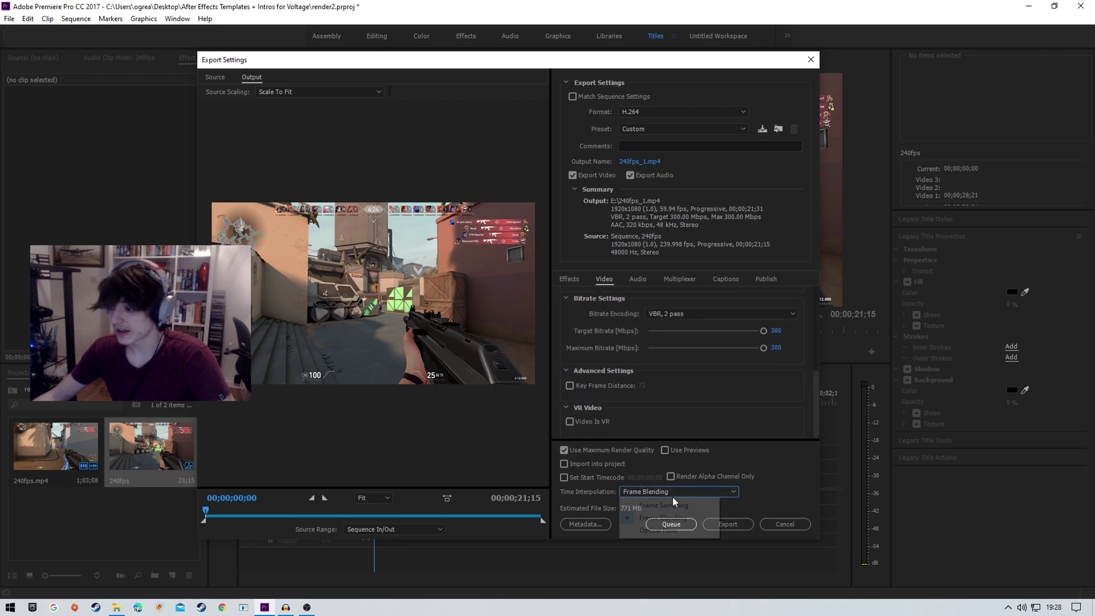
{"action": "left_click", "coordinate": [668, 492]}
{"action": "left_click", "coordinate": [668, 492]}
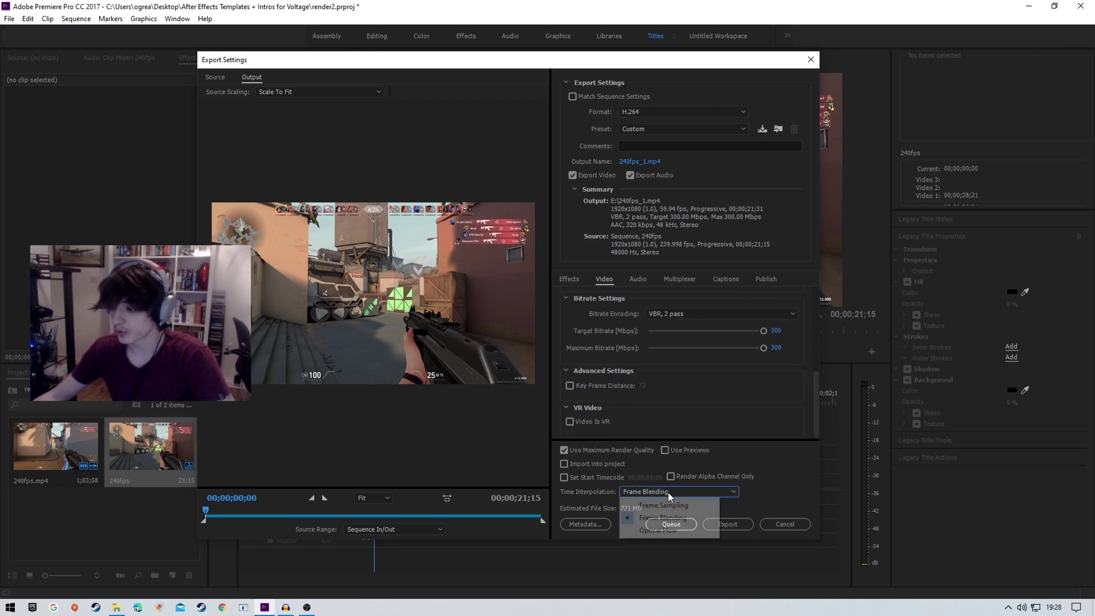
{"action": "left_click", "coordinate": [667, 492]}
{"action": "left_click", "coordinate": [667, 491]}
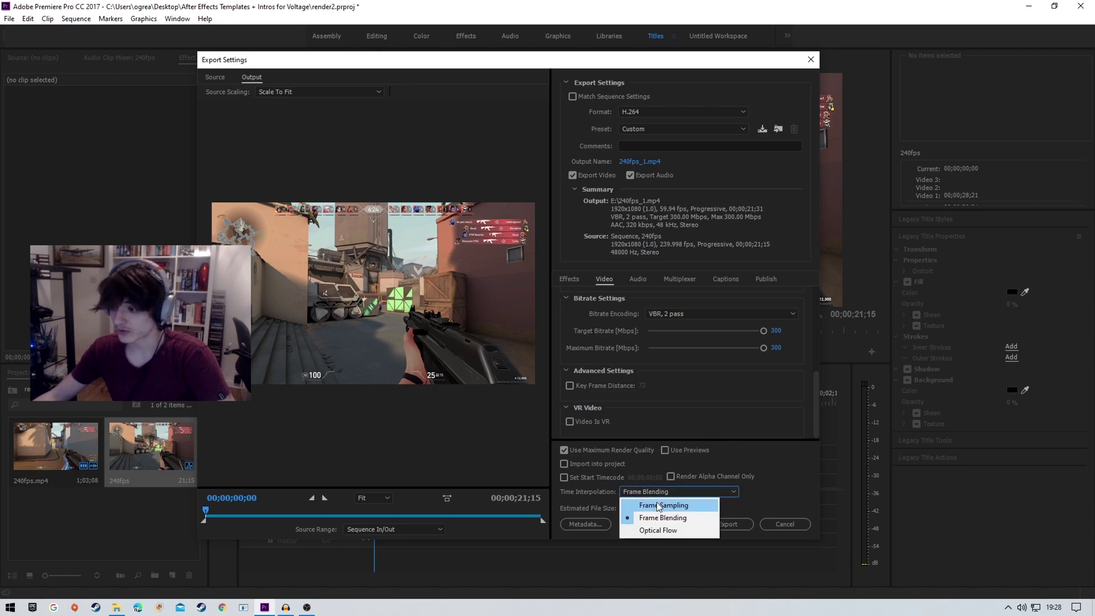
{"action": "left_click", "coordinate": [659, 506]}
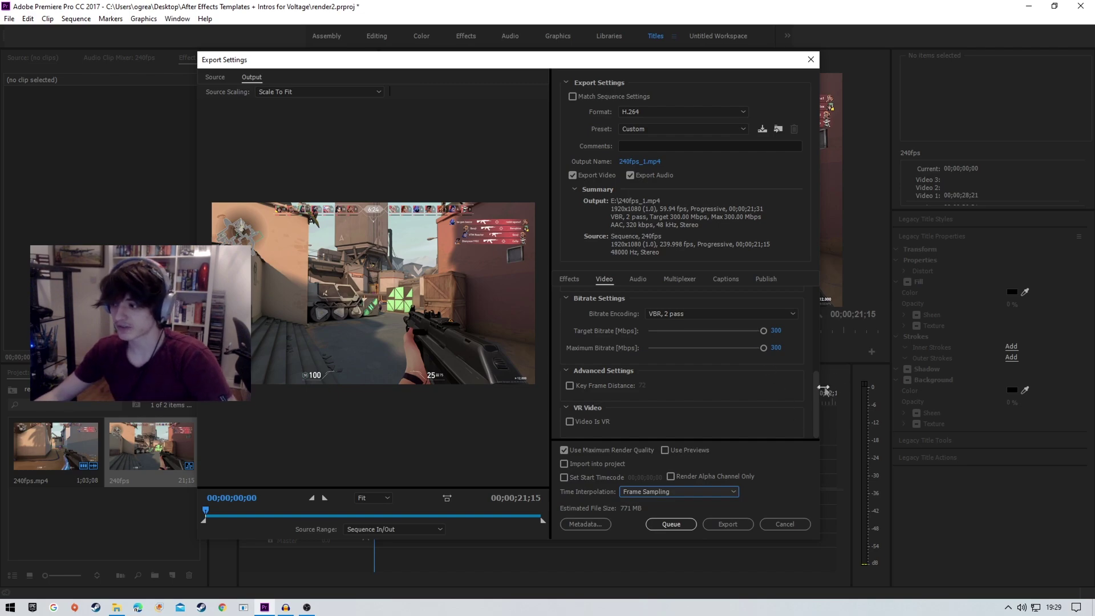
{"action": "left_click", "coordinate": [760, 427]}
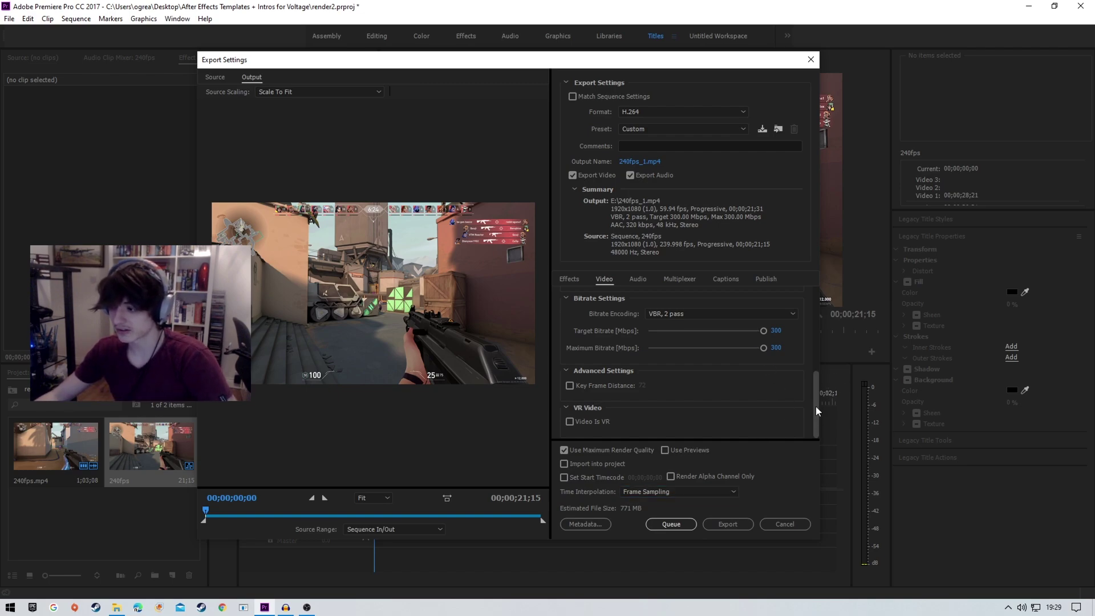
{"action": "left_click", "coordinate": [674, 490]}
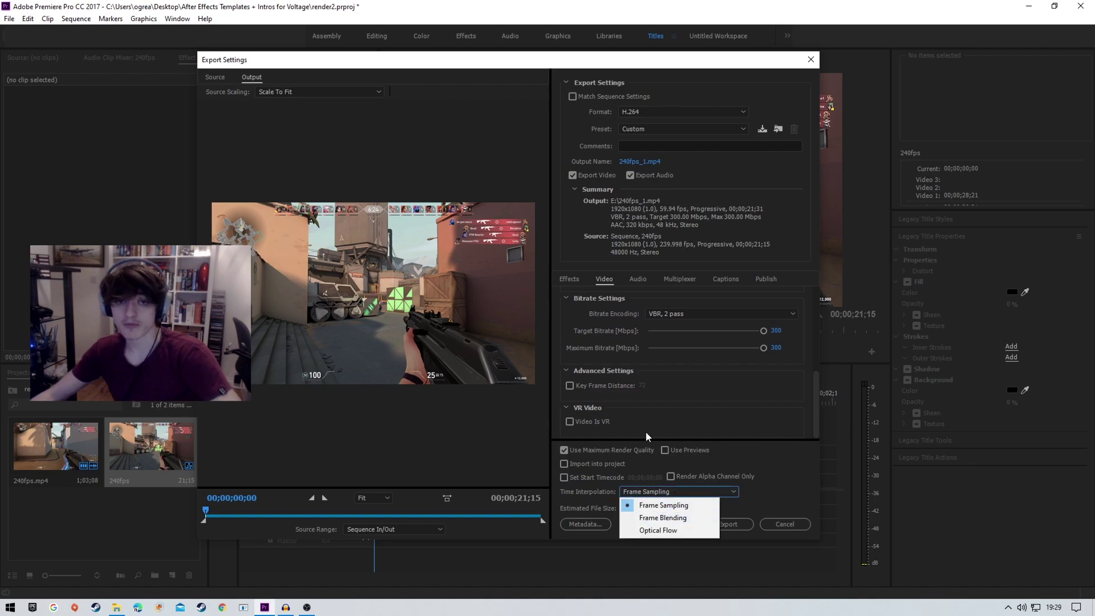
{"action": "left_click", "coordinate": [664, 517]}
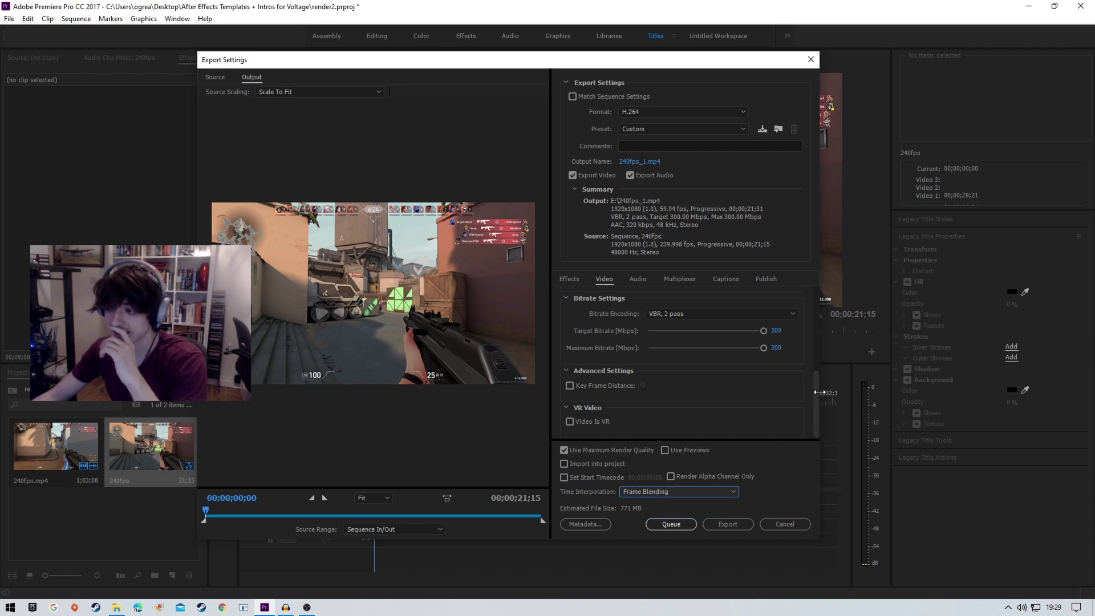
{"action": "left_click", "coordinate": [778, 470]}
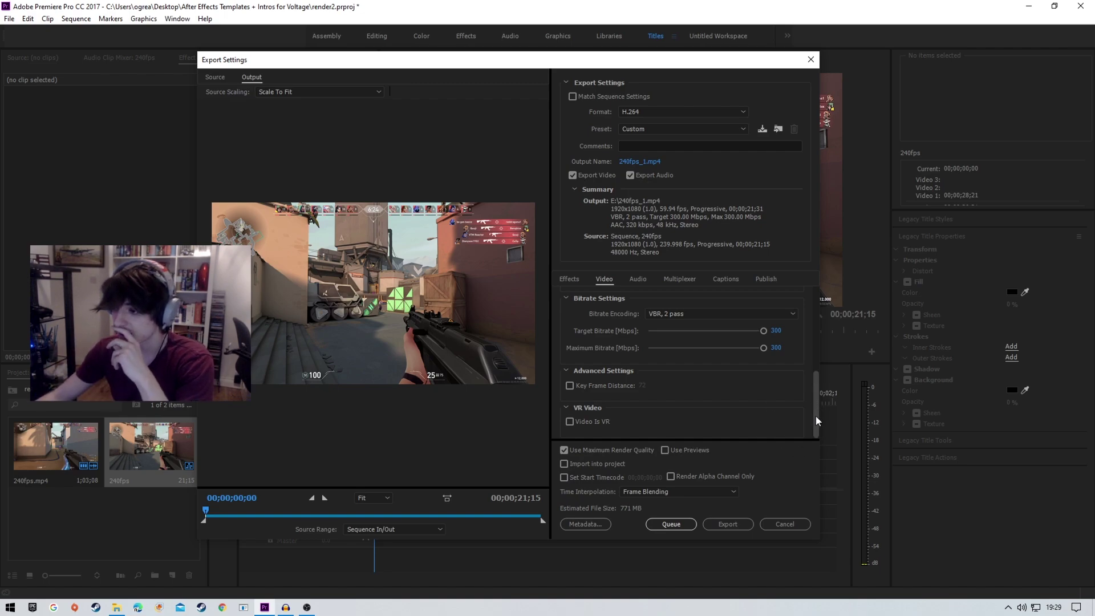
{"action": "scroll", "coordinate": [815, 416], "scroll_direction": "up", "scroll_amount": 3}
{"action": "scroll", "coordinate": [815, 376], "scroll_direction": "down", "scroll_amount": 3}
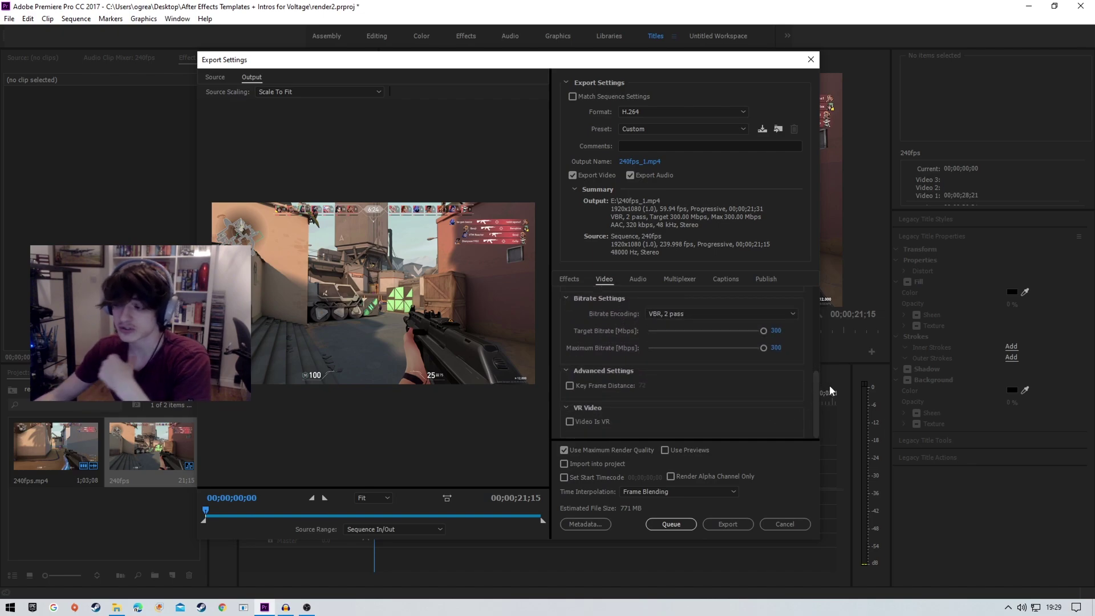
{"action": "scroll", "coordinate": [817, 399], "scroll_direction": "up", "scroll_amount": 2}
{"action": "scroll", "coordinate": [818, 405], "scroll_direction": "down", "scroll_amount": 2}
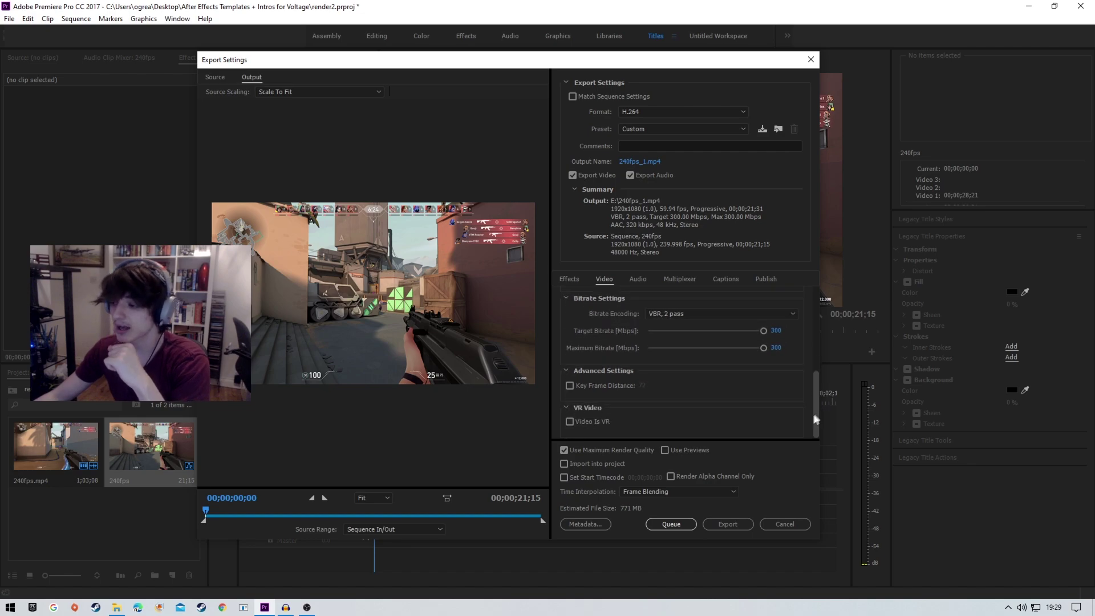